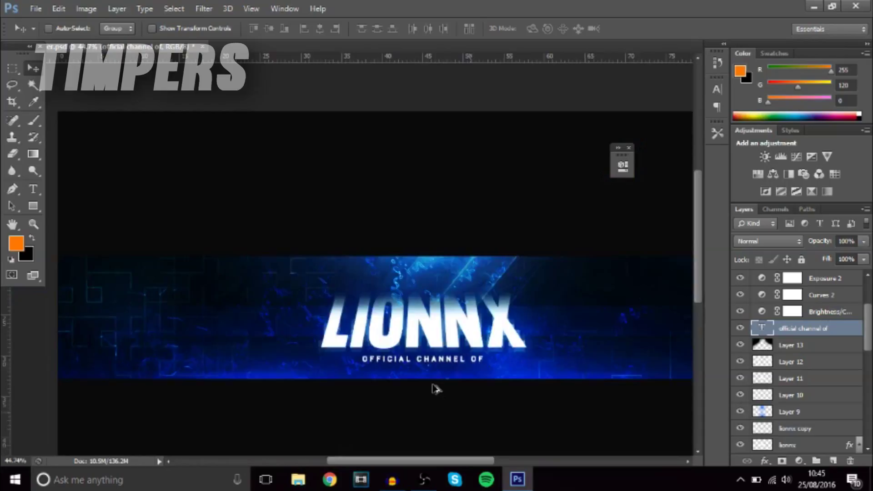
Step: Clear any active selection on the banner
scroll(435, 388, "down", 1)
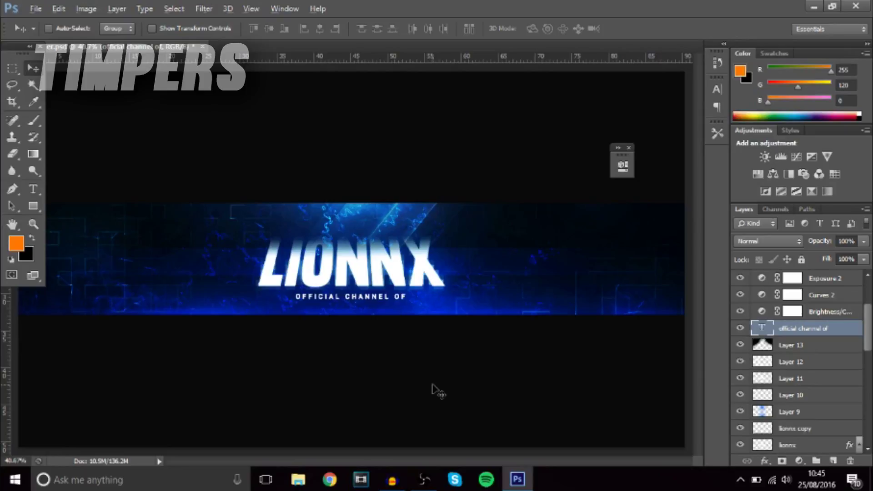
scroll(432, 386, "down", 1)
scroll(364, 318, "up", 4)
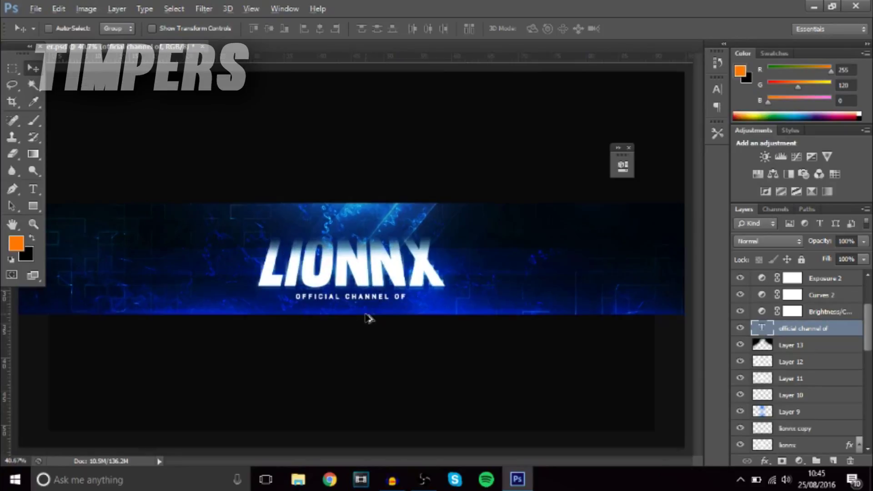
scroll(294, 282, "up", 2)
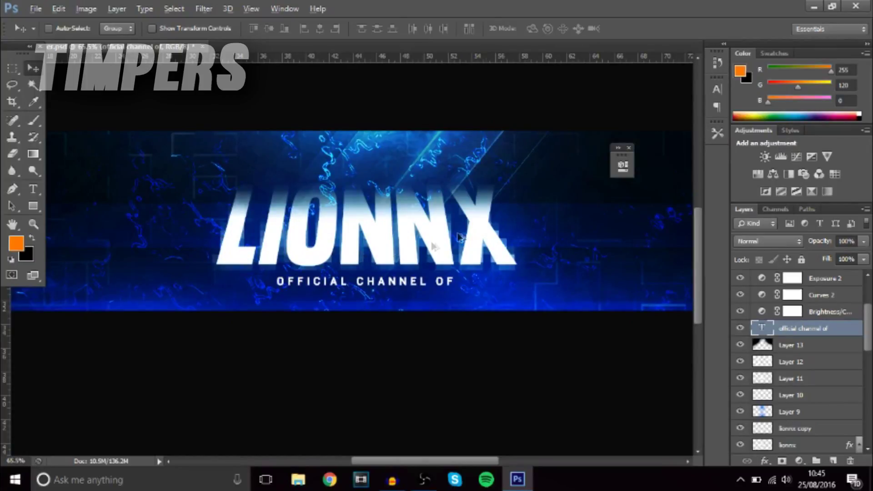
scroll(337, 273, "up", 3)
key("ctrl+d")
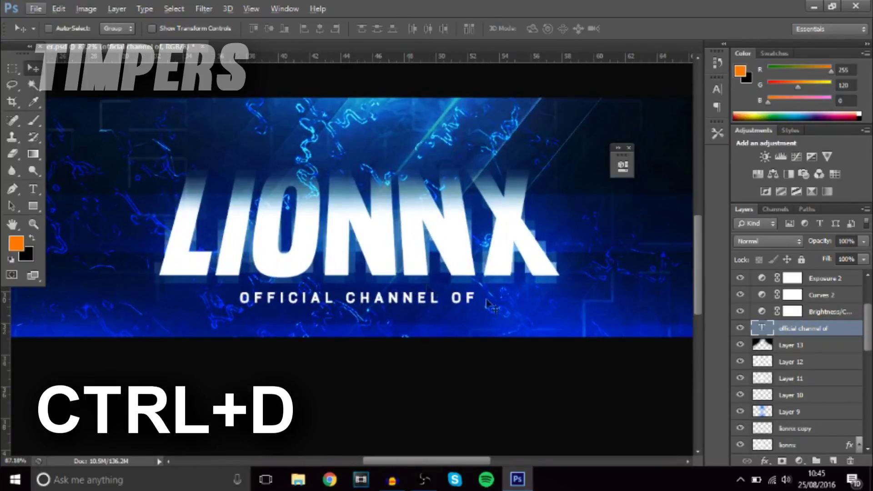
scroll(792, 366, "up", 1)
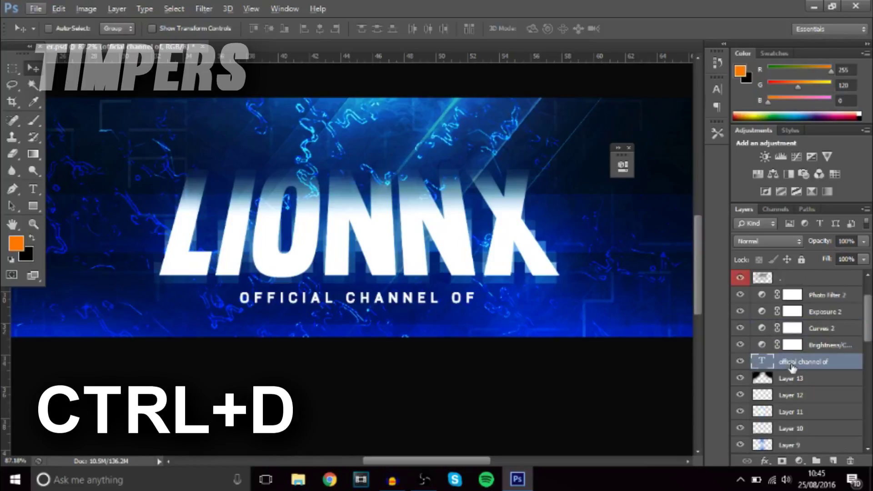
scroll(798, 372, "down", 4)
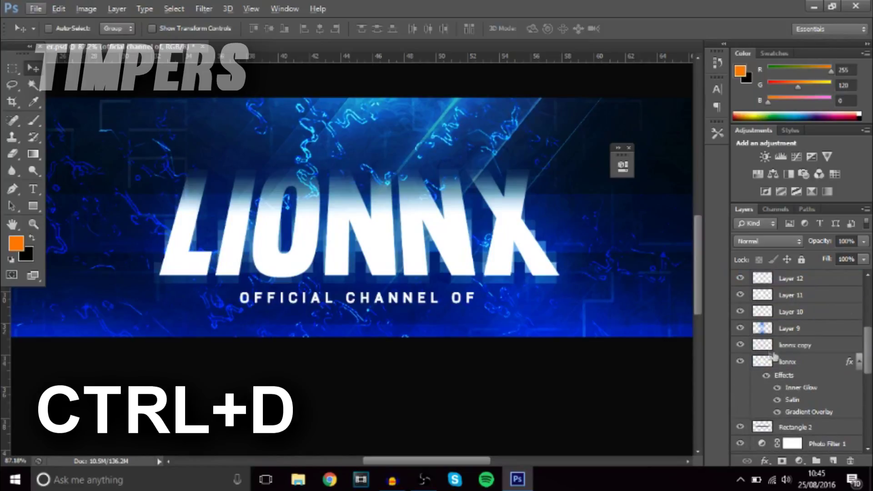
Step: Try a LIONNX text selection and a rectangle over the title, dropping both
left_click(766, 361)
left_click(758, 362, "ctrl")
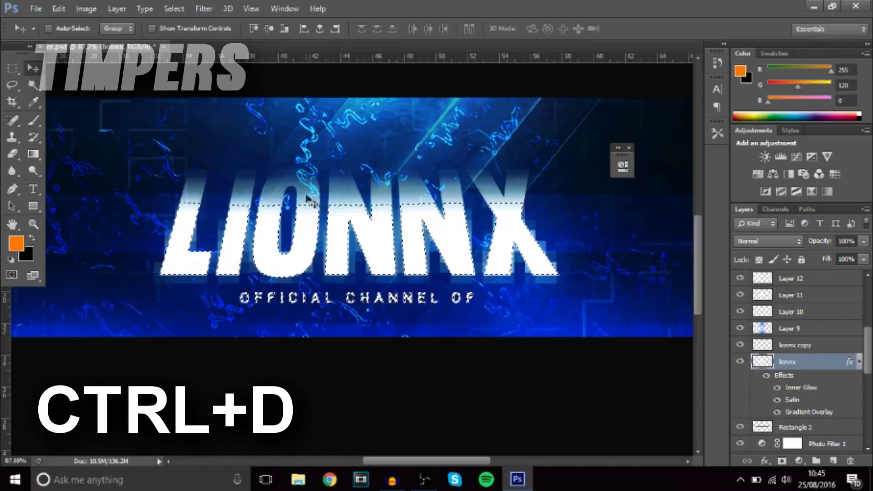
key("ctrl+d")
left_click(13, 71)
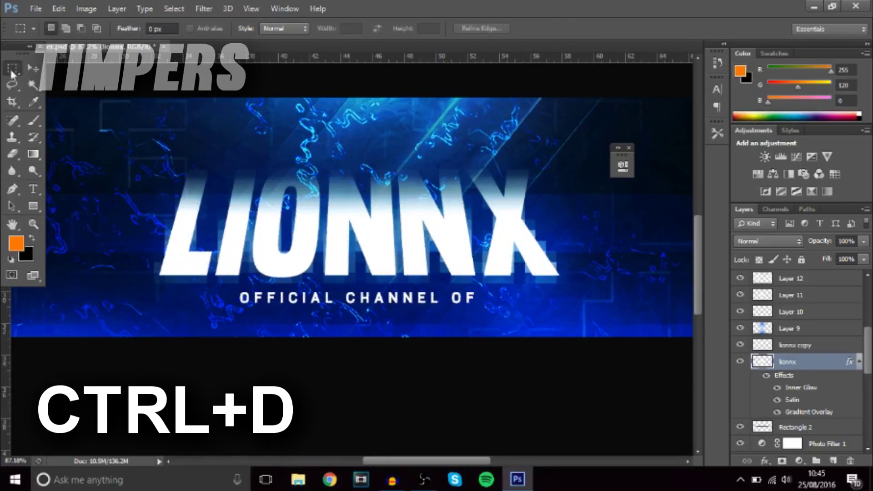
left_click_drag(132, 121, 607, 324)
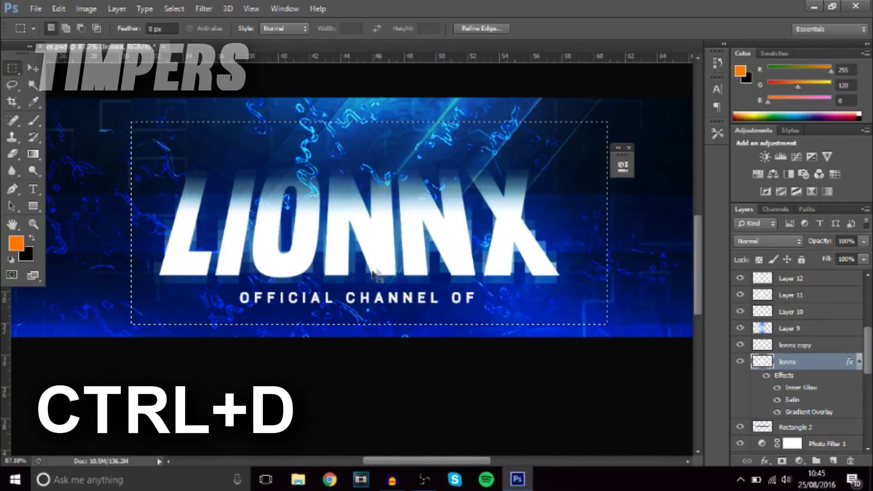
key("ctrl+d")
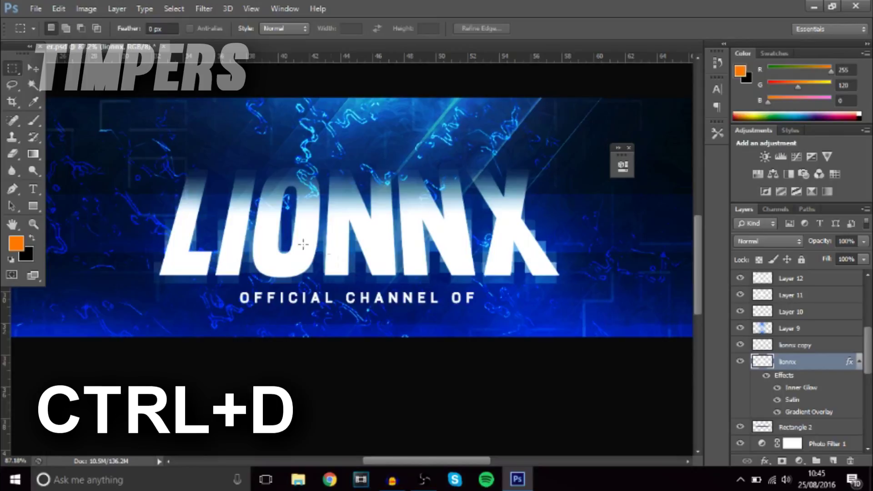
left_click(34, 68)
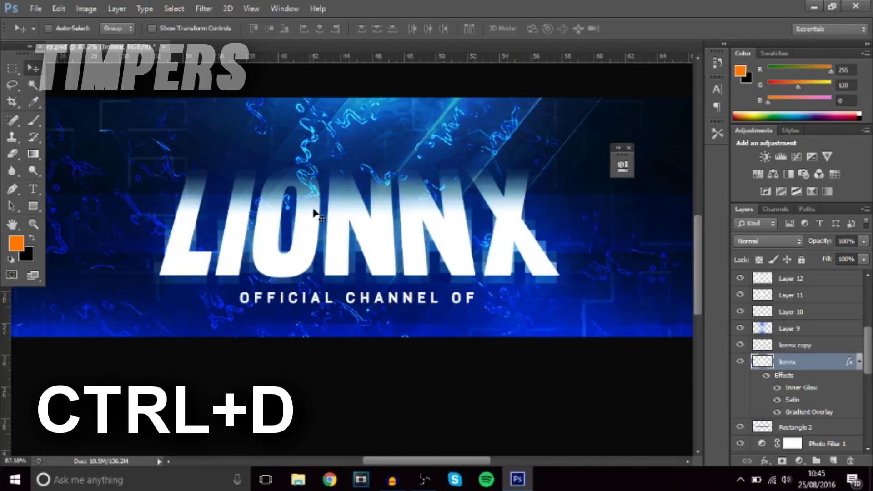
Step: Select Layer 15 and add a new empty Layer 16 above it
scroll(317, 216, "up", 1)
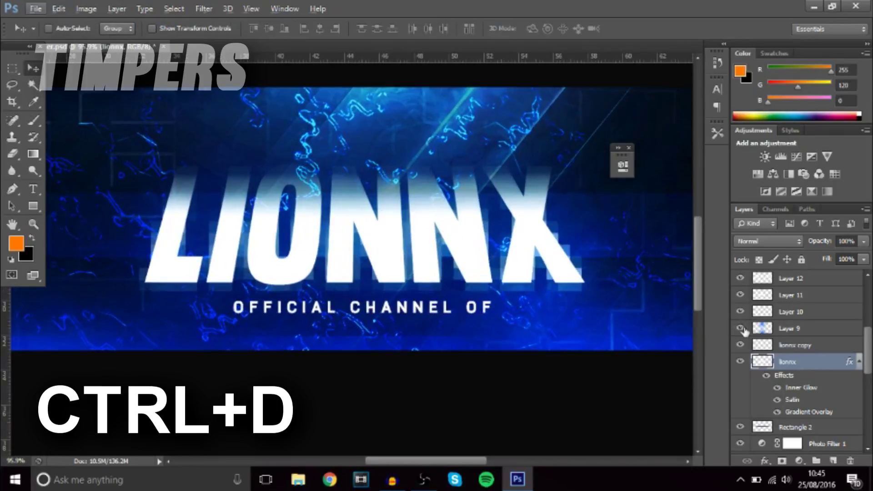
scroll(804, 329, "up", 4)
left_click(818, 296)
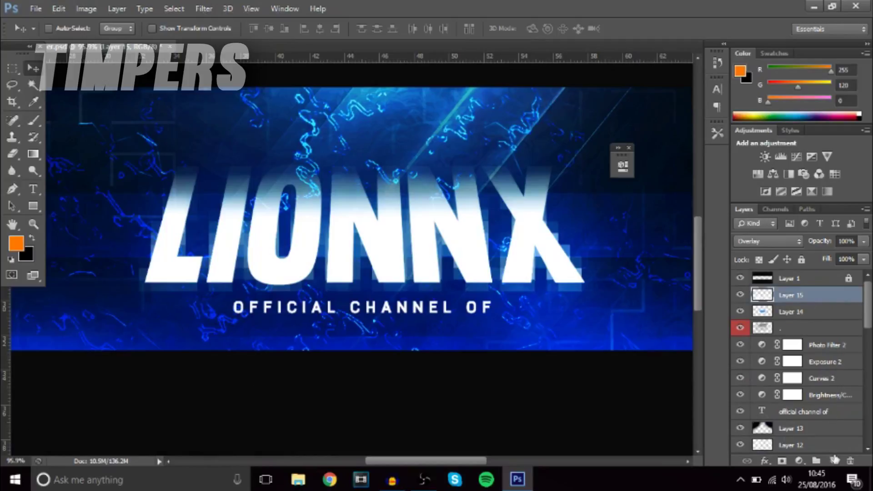
left_click(833, 462)
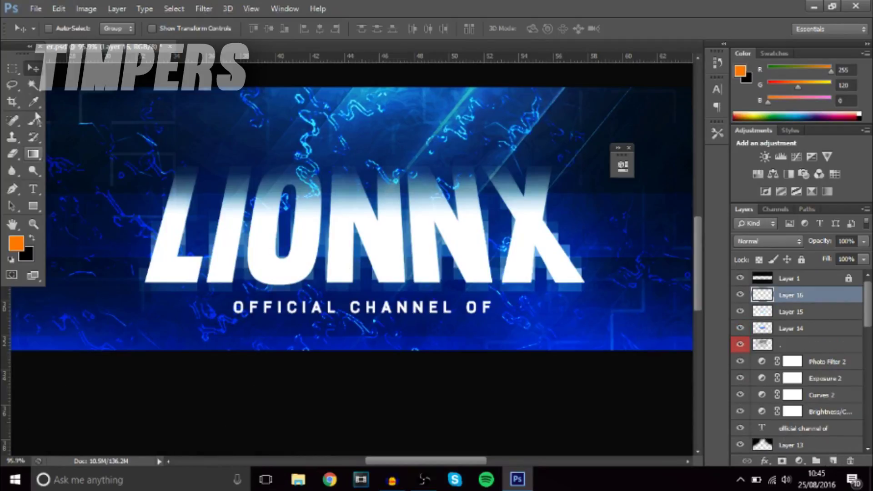
Step: Fill a large rectangle over the banner centre with the orange foreground colour
left_click(9, 71)
left_click_drag(100, 105, 628, 343)
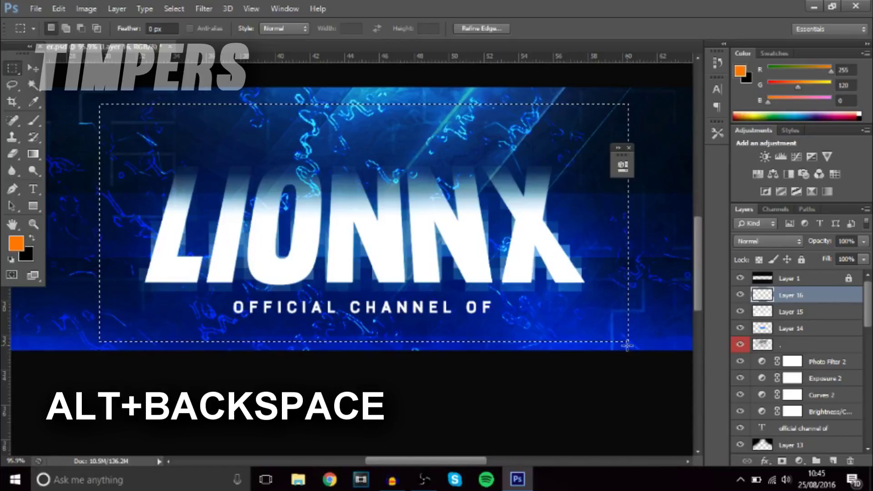
key("alt")
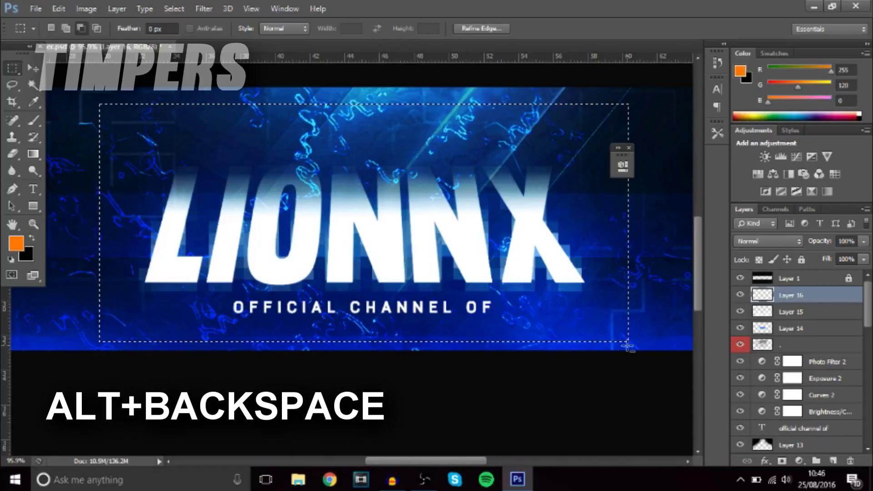
key("alt+BackSpace")
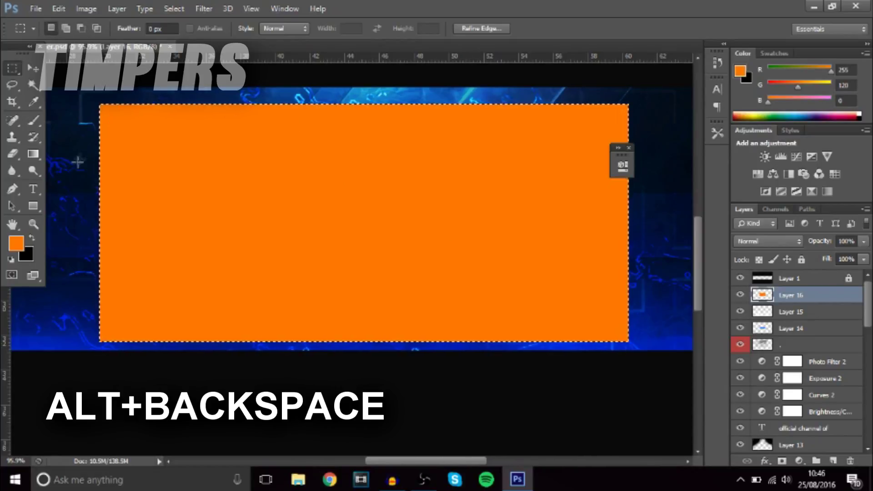
Step: Erase the orange fill from Layer 16 and deselect
key("ctrl+d")
key("ctrl+z")
key("Delete")
key("ctrl+d")
scroll(450, 362, "down", 4)
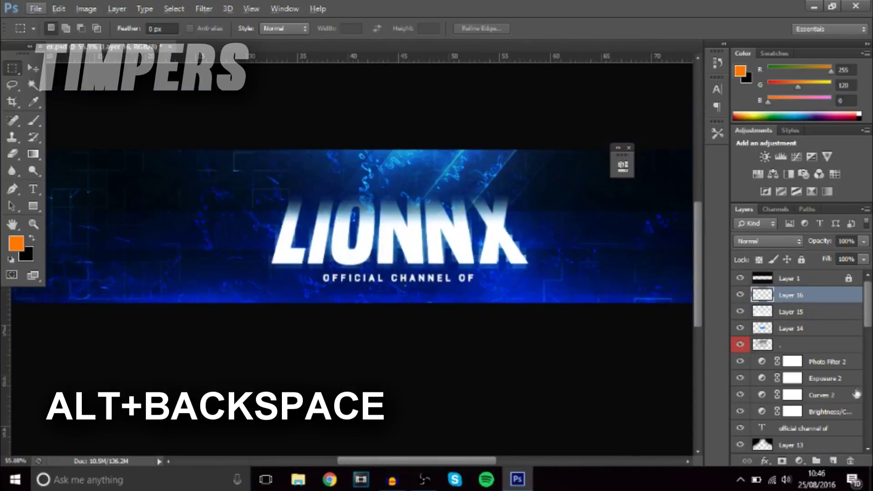
scroll(856, 394, "down", 6)
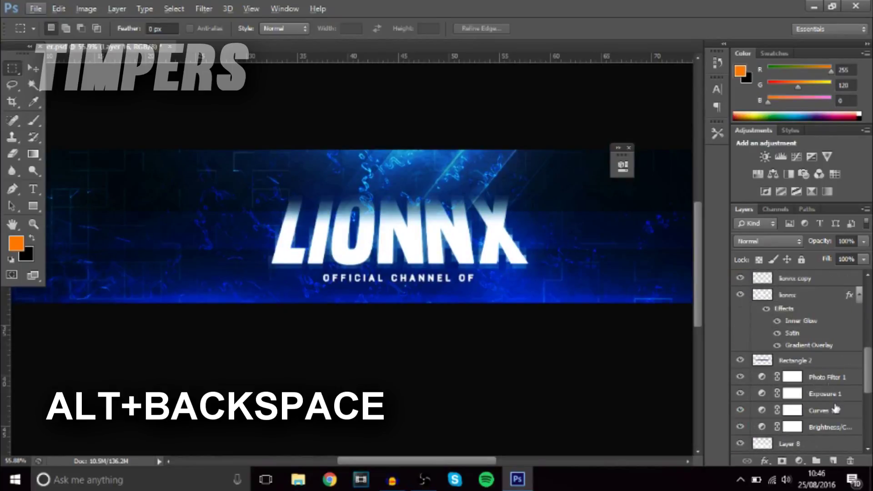
scroll(835, 408, "down", 5)
left_click(802, 410)
left_click(803, 426)
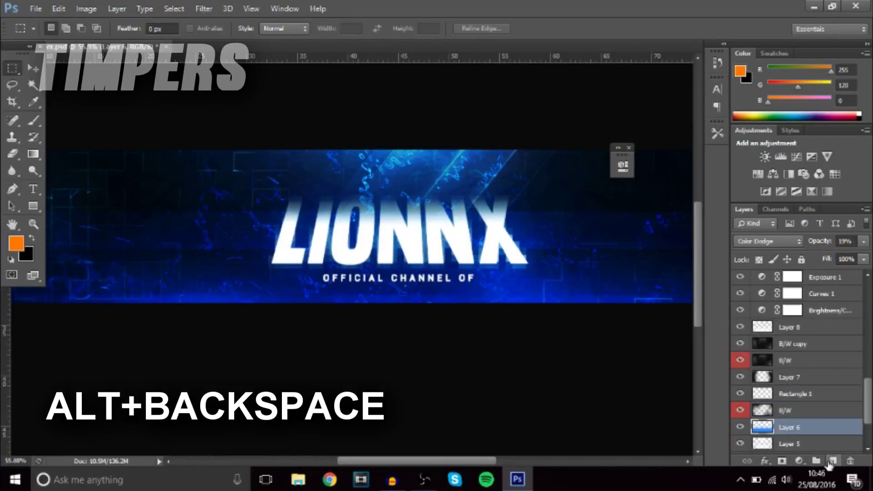
left_click(834, 464)
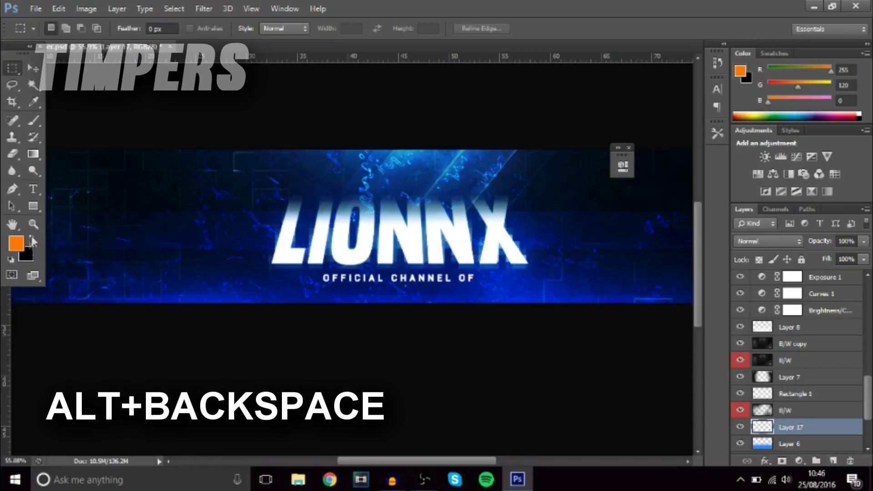
scroll(152, 203, "down", 2)
left_click_drag(667, 335, 20, 160)
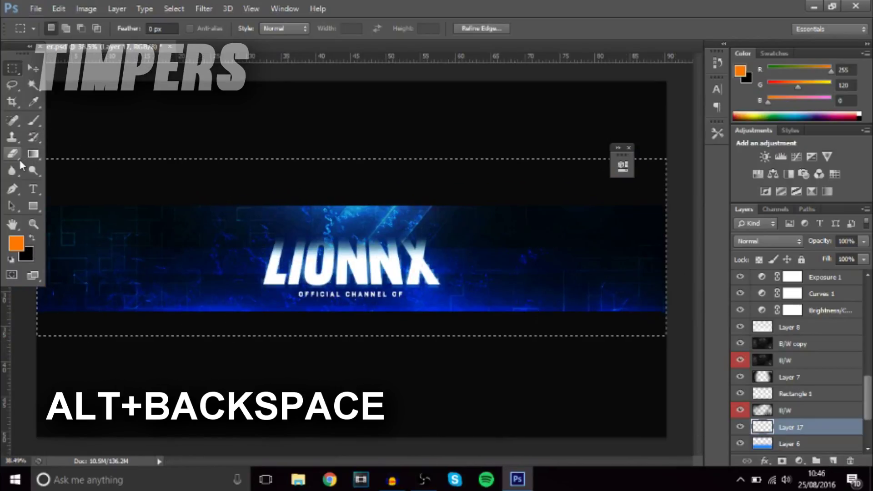
key("alt+BackSpace")
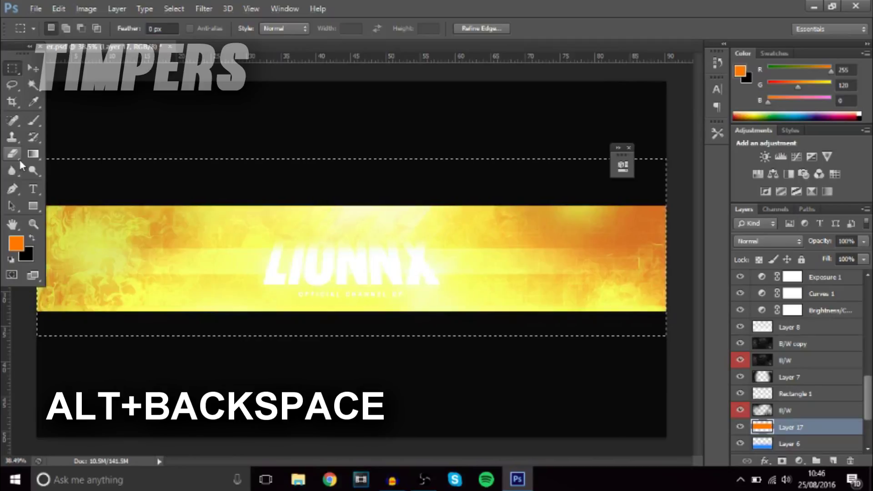
key("ctrl+d")
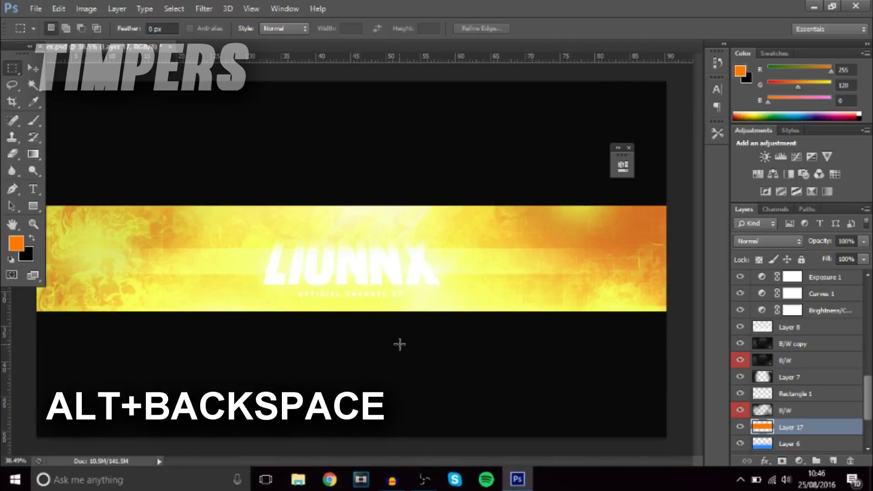
key("Delete")
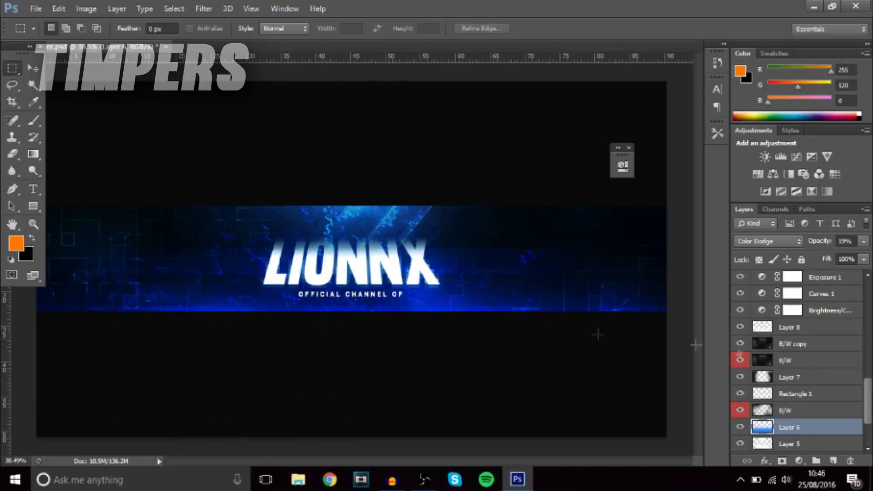
Step: Select the 'official channel of' text layer, switch to the Move tool, and zoom onto the subtitle
scroll(800, 389, "up", 6)
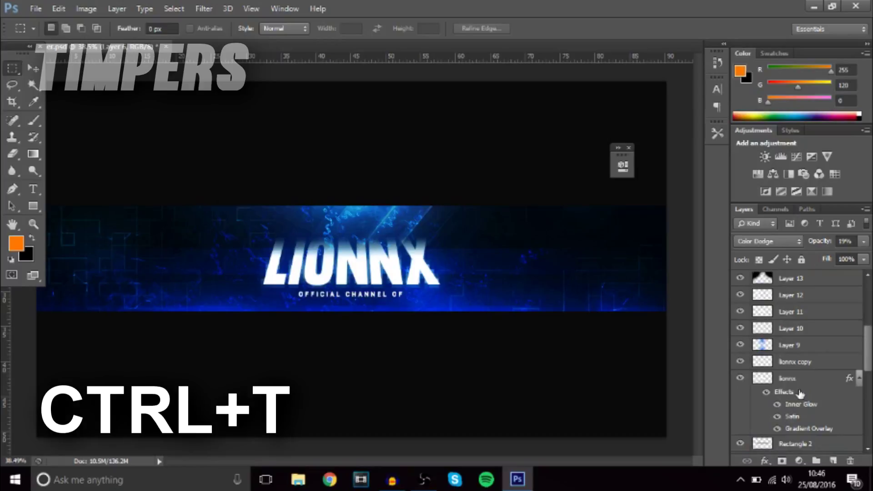
scroll(800, 380, "down", 6)
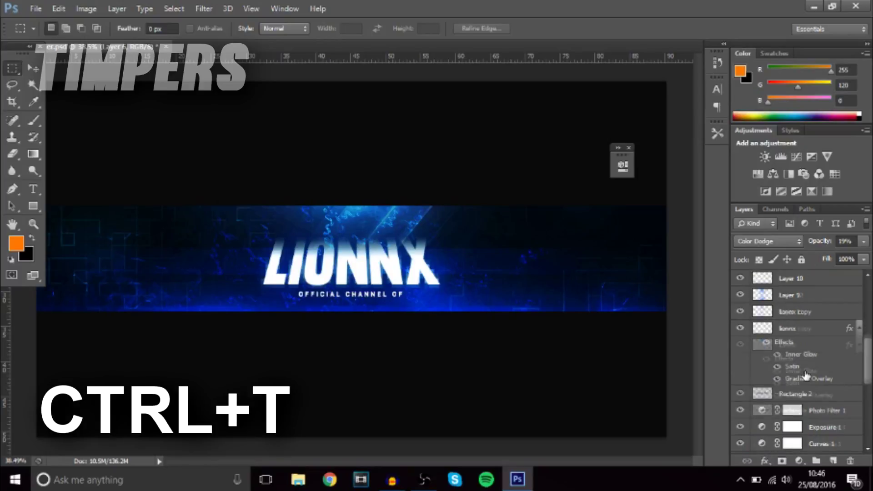
scroll(806, 373, "up", 8)
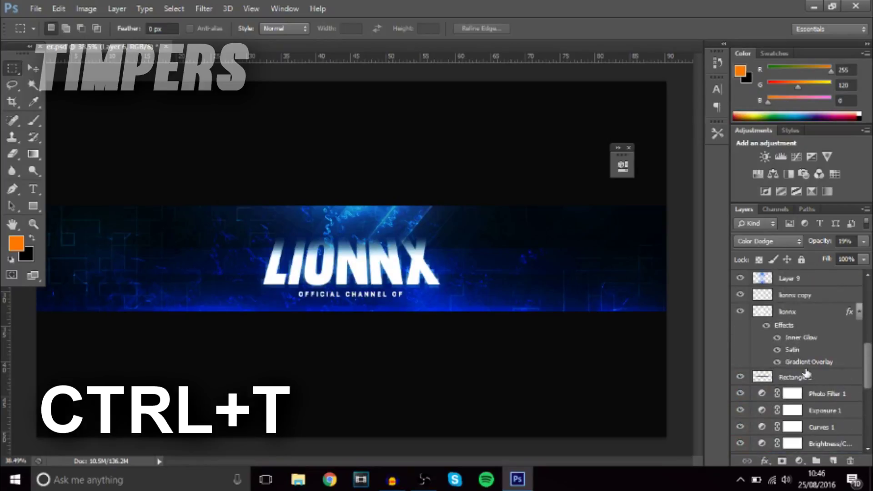
left_click(812, 348)
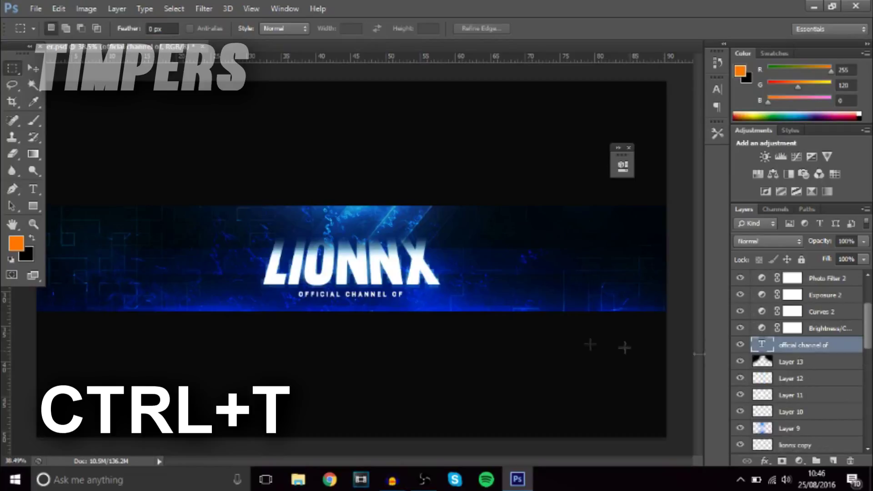
scroll(376, 322, "up", 1)
scroll(377, 317, "up", 2)
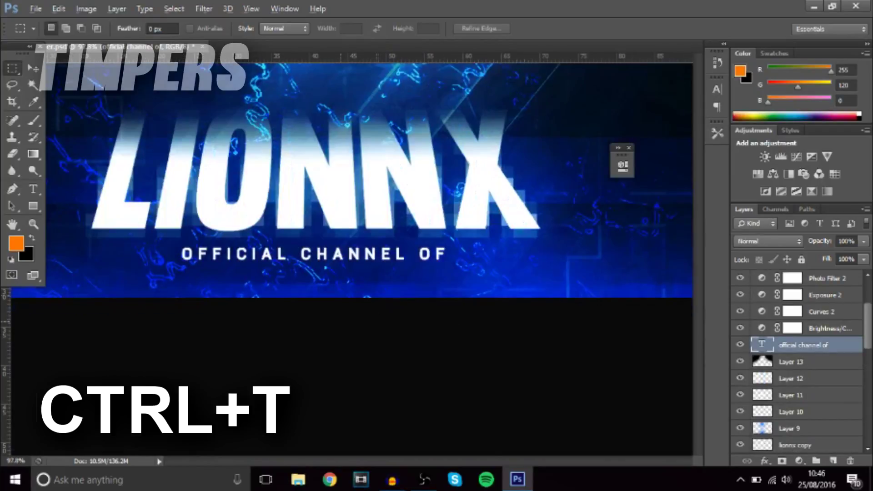
left_click(28, 70)
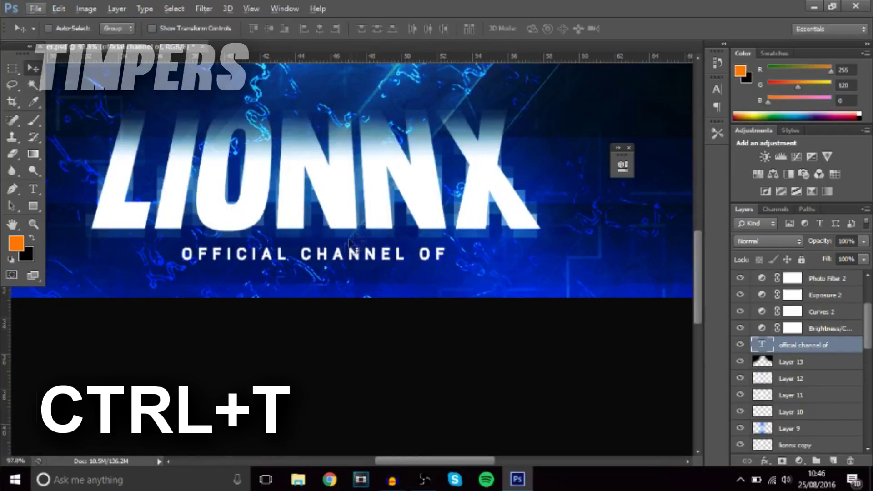
scroll(137, 254, "up", 2)
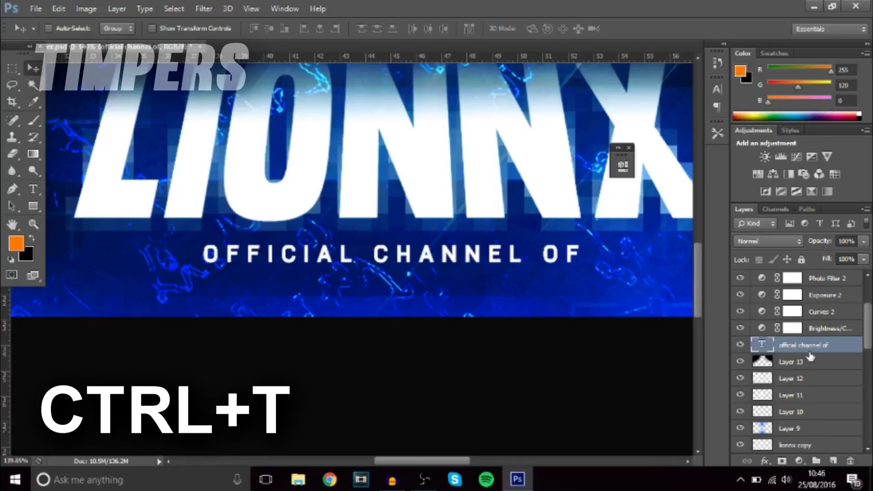
Step: Free-transform the subtitle slightly down-right, then step back and restore the edits
key("ctrl+t")
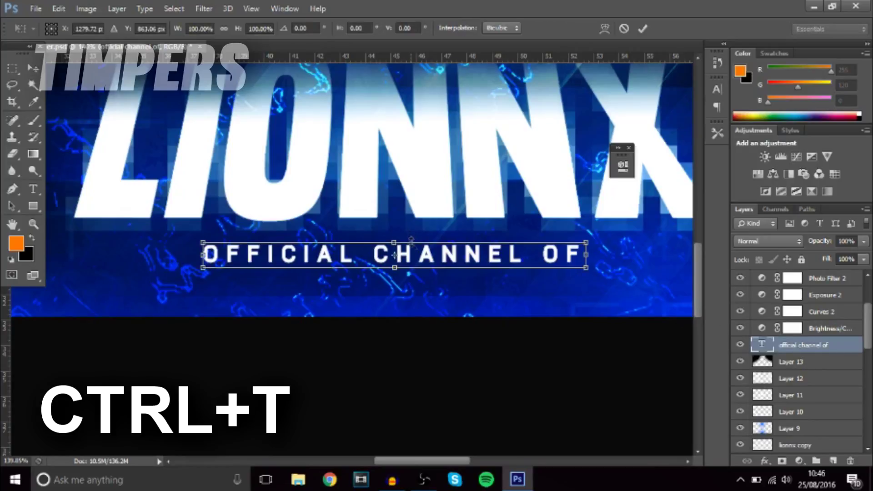
mouse_move(411, 247)
left_mouse_down()
mouse_move(404, 244)
mouse_move(421, 260)
left_mouse_up()
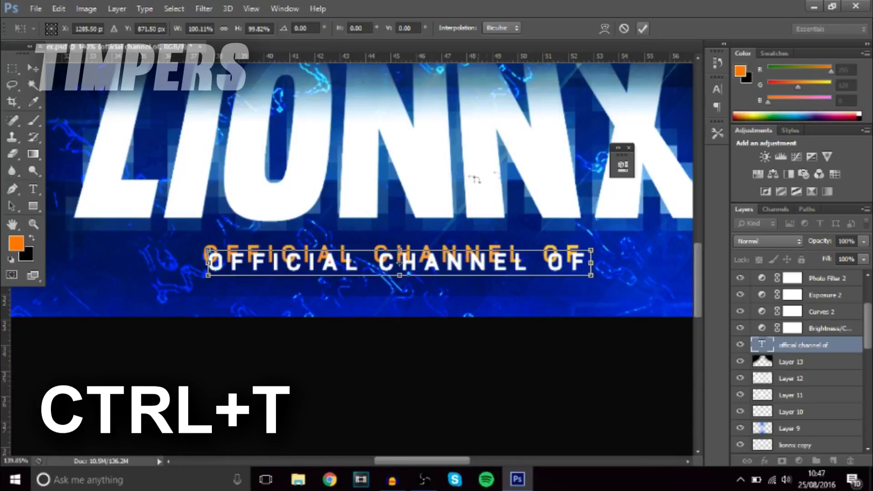
key("Return")
scroll(453, 238, "down", 1)
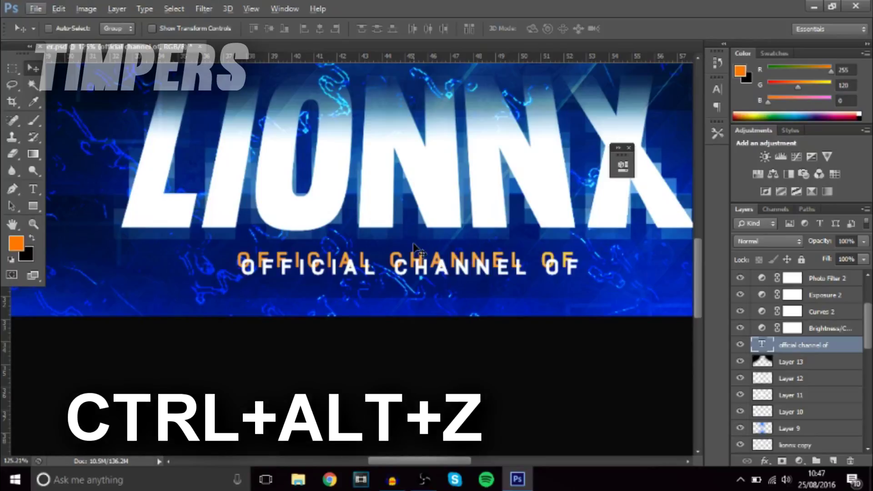
key("ctrl+alt+z")
key("ctrl+alt+z")
key("ctrl+alt+z")
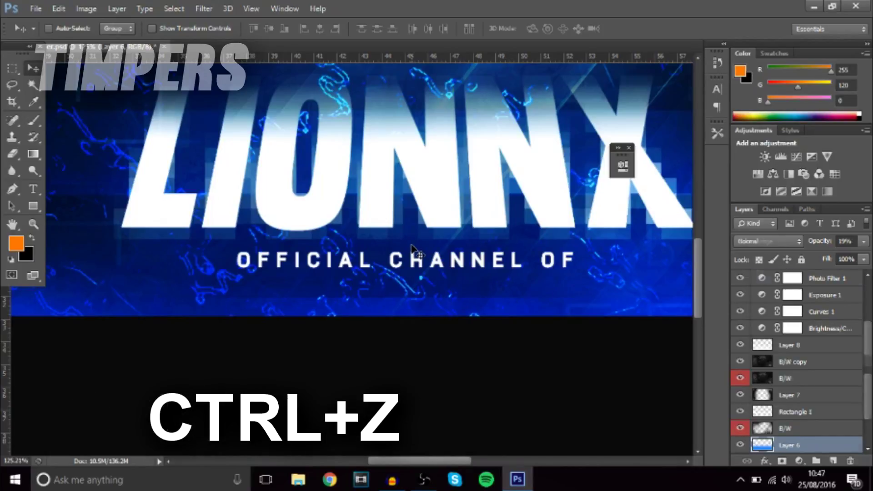
key("ctrl+z")
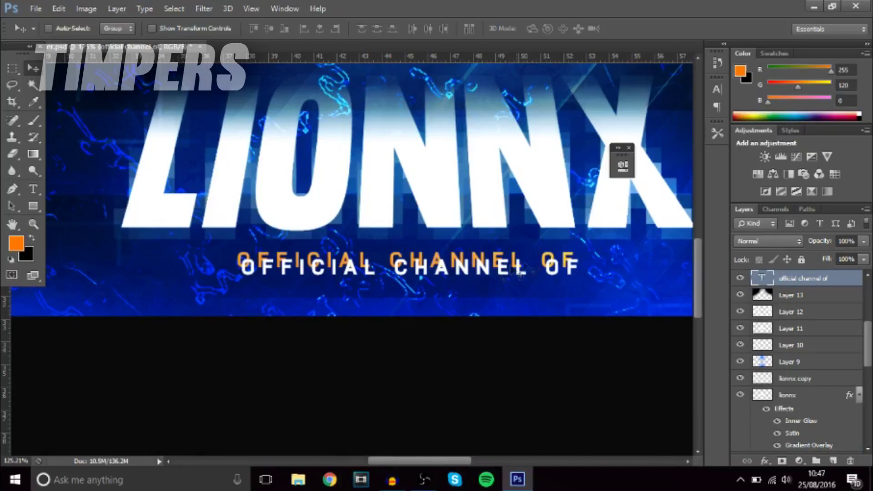
Step: Select Layer 6 in the Layers panel and open Hue/Saturation with Ctrl+U
scroll(296, 287, "down", 3)
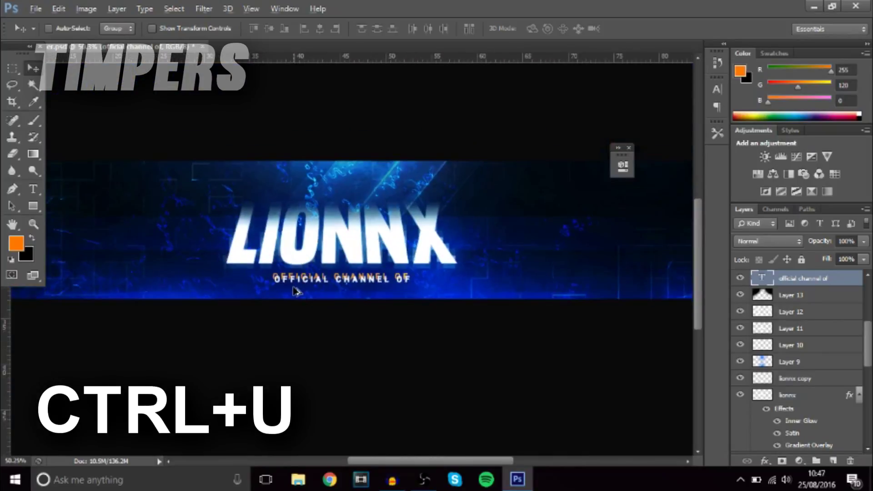
scroll(296, 291, "down", 1)
scroll(789, 362, "down", 3)
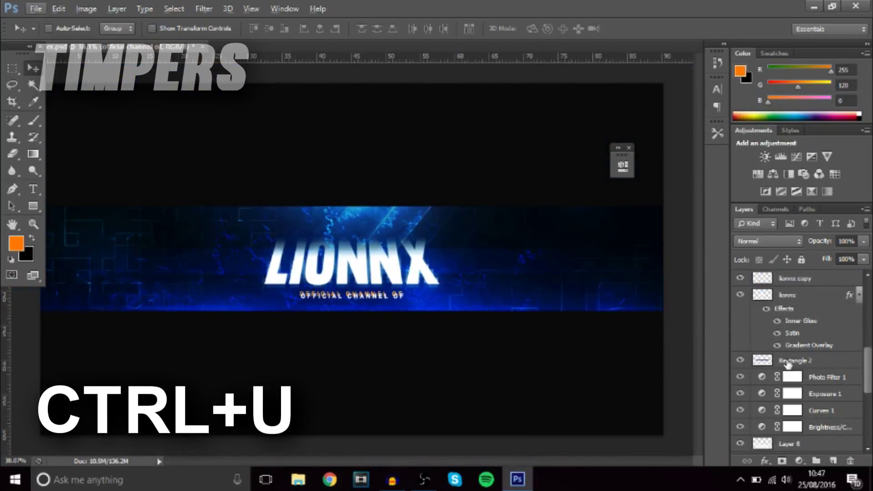
scroll(793, 383, "down", 1)
scroll(794, 384, "down", 8)
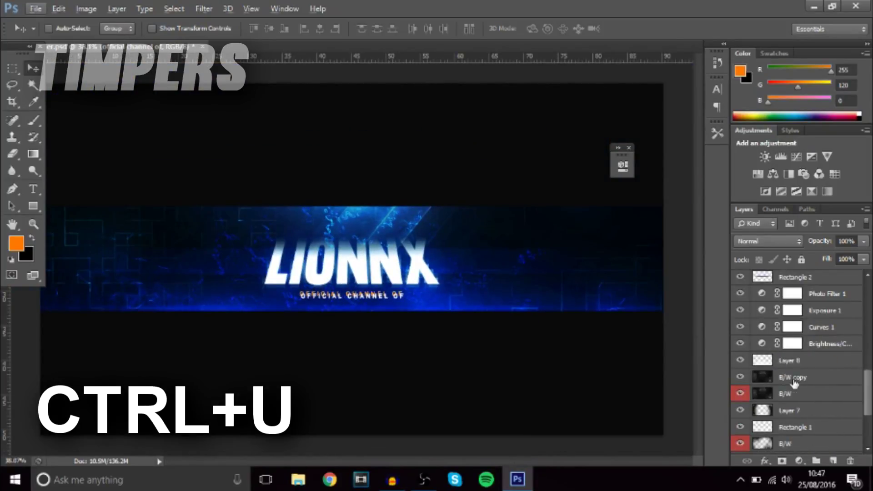
left_click(805, 408)
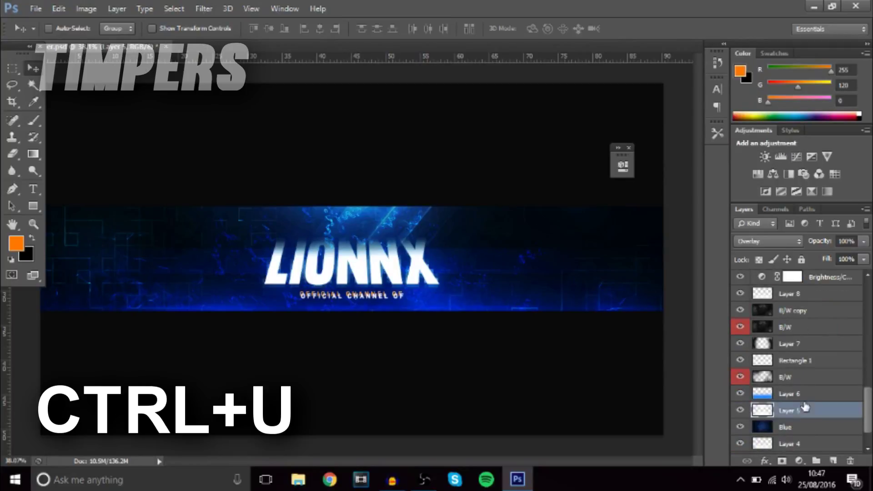
left_click(809, 395)
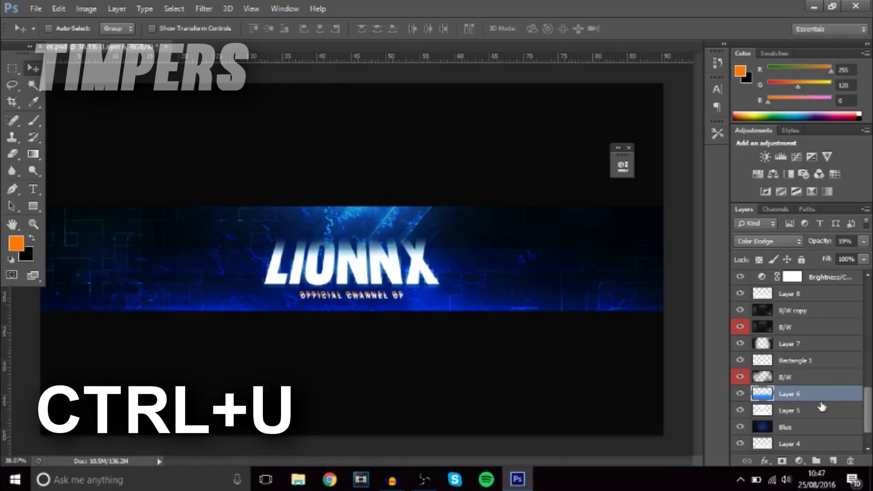
key("ctrl+u")
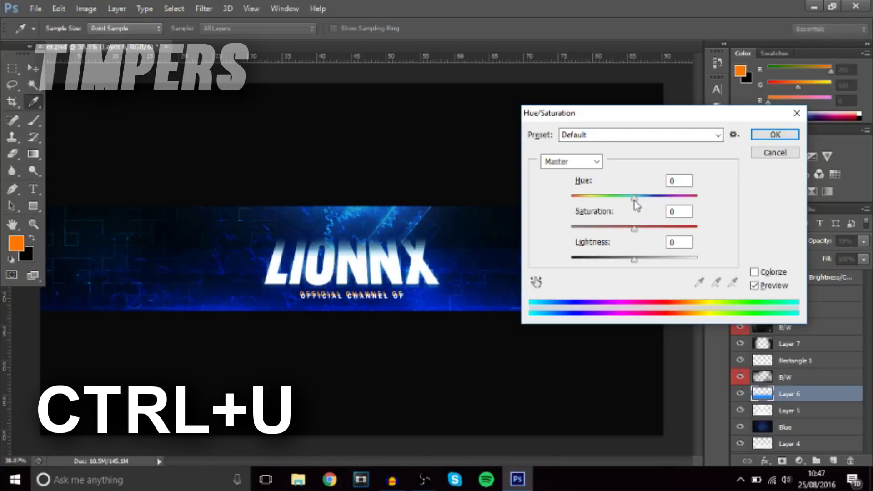
Step: Preview Layer 6's hue raised to +118, then cancel the change
mouse_move(634, 200)
left_mouse_down()
mouse_move(586, 198)
mouse_move(626, 206)
left_mouse_up()
key("shift+Up")
key("shift+Up")
key("shift+Up")
key("shift+Up")
key("shift+Up")
key("shift+Up")
key("shift+Up")
key("shift+Up")
key("shift+Up")
key("shift+Up")
key("shift+Up")
key("shift+Up")
key("shift+Up")
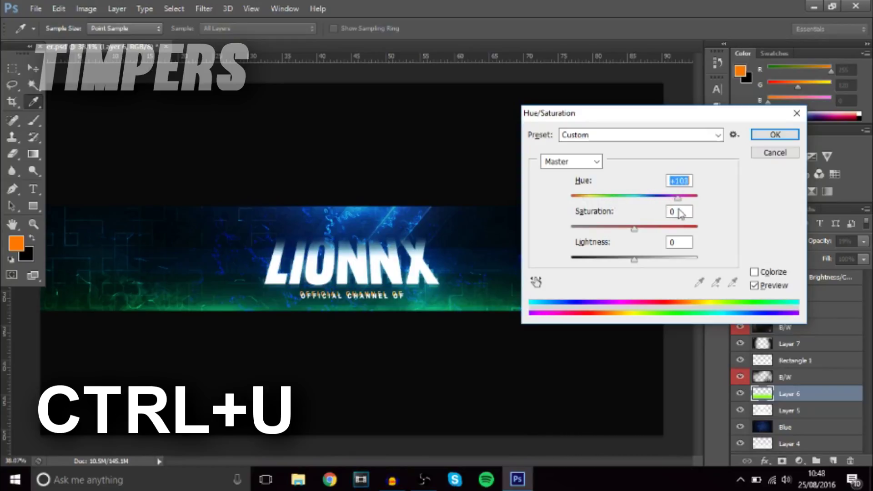
key("Up")
key("Up")
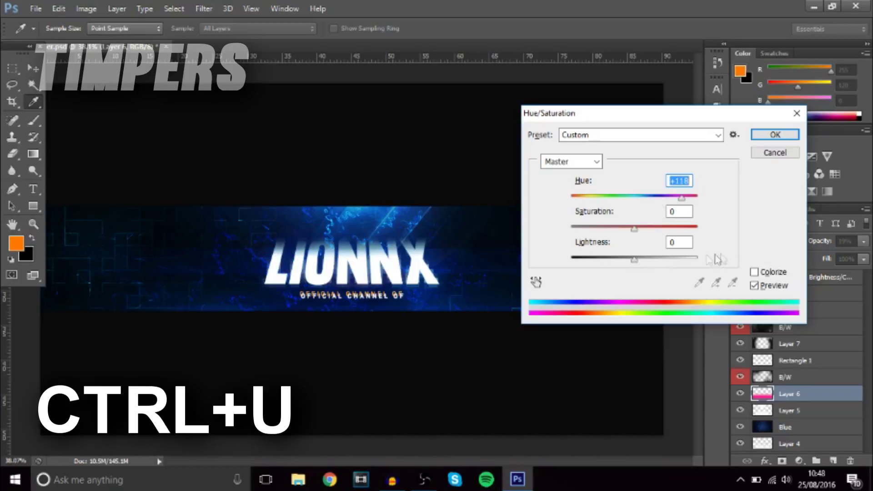
left_click(778, 158)
Step: Select Layer 16 and open then close the New Adjustment Layer menu without adding one
scroll(831, 348, "up", 10)
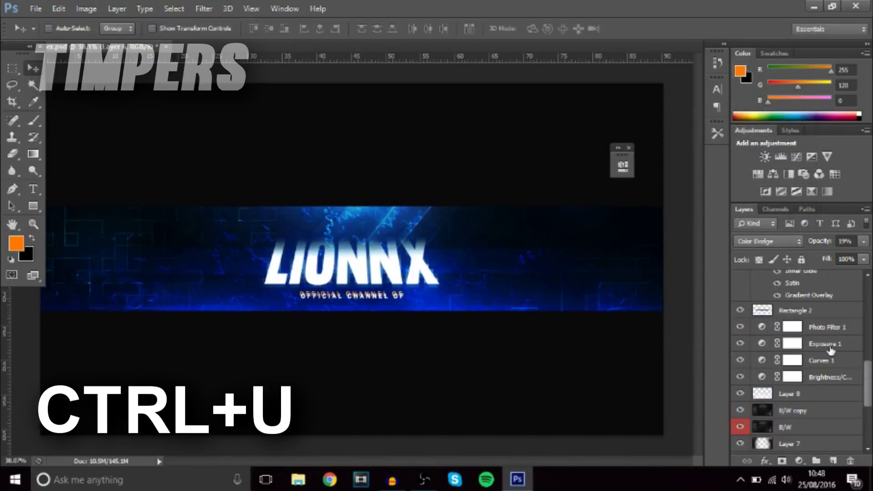
left_click(816, 298)
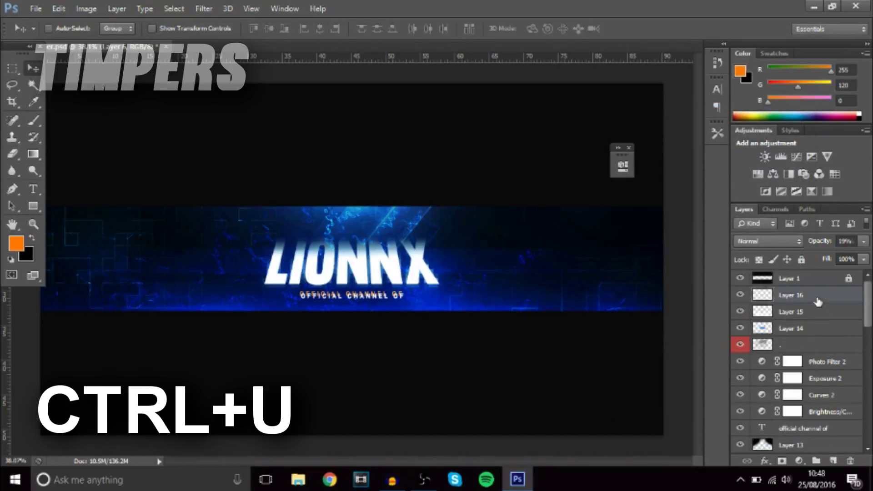
left_click(800, 460)
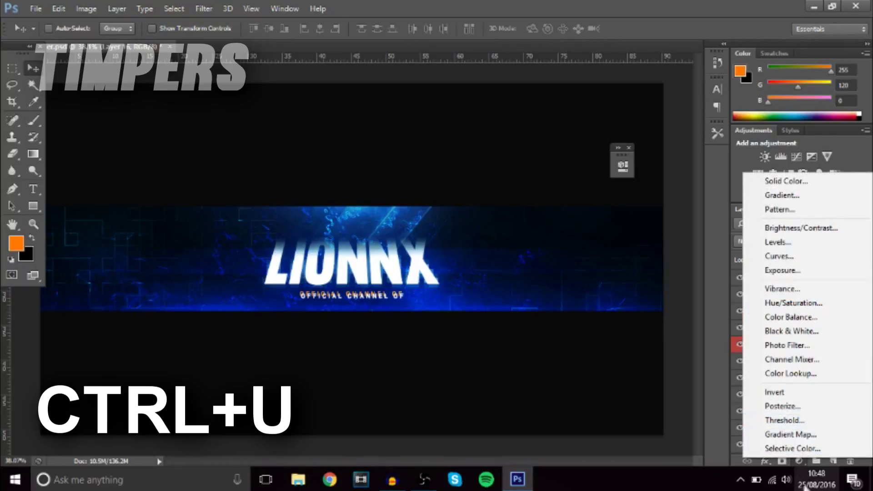
left_click(800, 461)
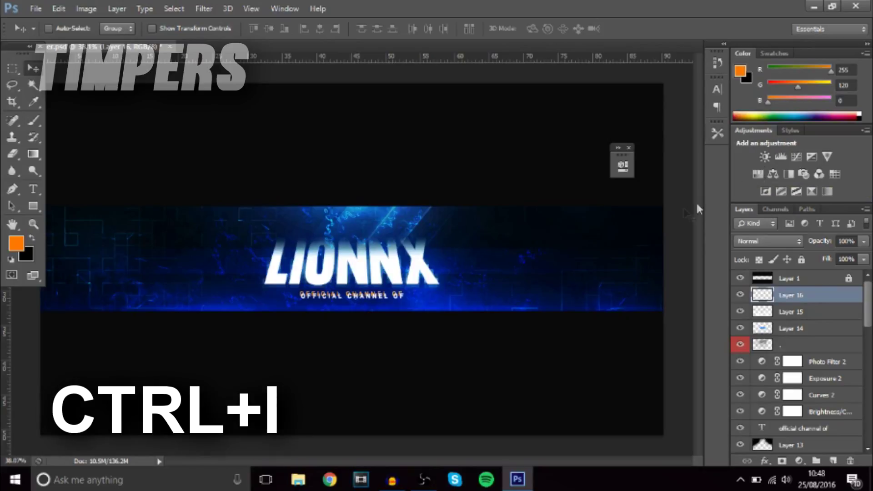
Step: Scroll the Layers panel and select the lionnx title layer
scroll(463, 282, "down", 2)
scroll(463, 282, "up", 3)
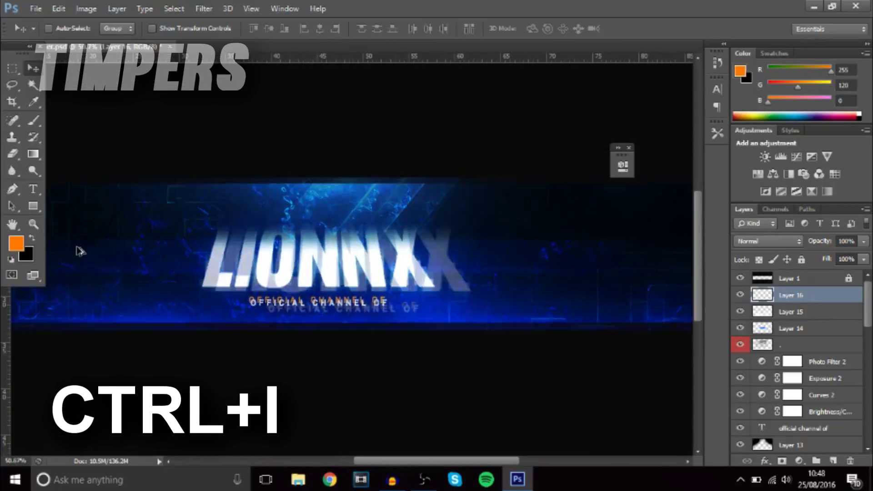
scroll(219, 273, "down", 2)
scroll(794, 363, "down", 3)
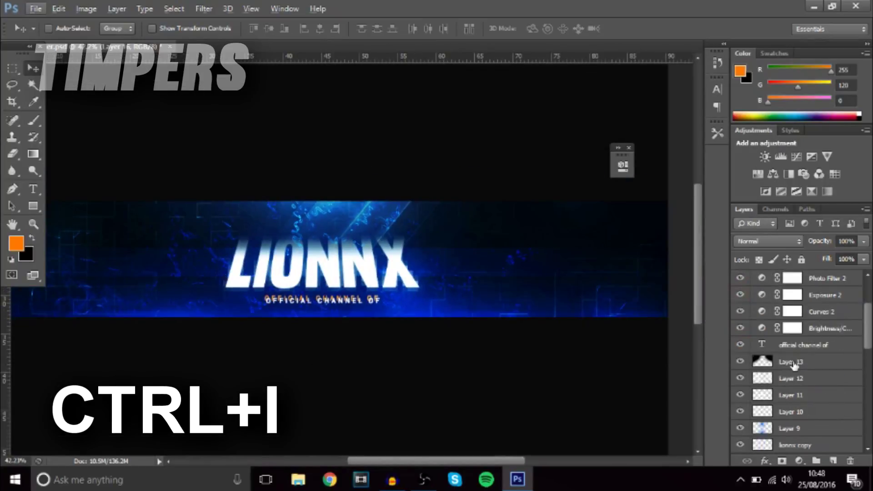
scroll(793, 363, "down", 1)
scroll(839, 348, "up", 1)
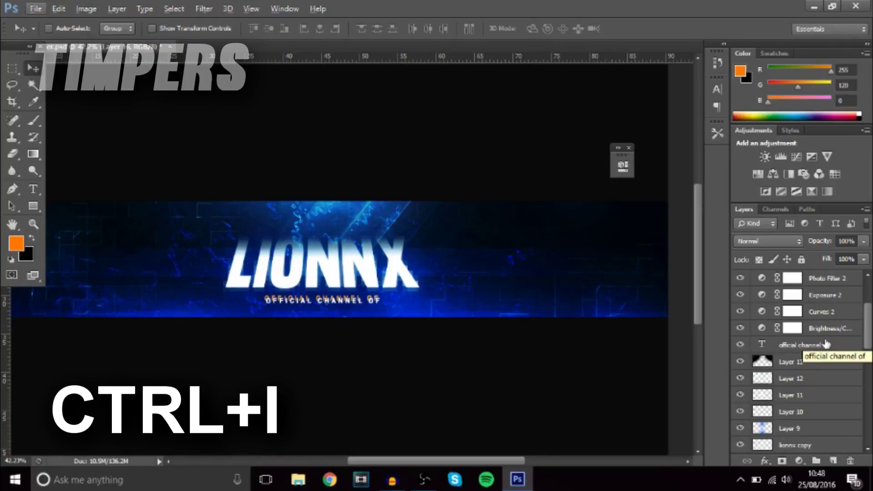
scroll(809, 370, "down", 3)
left_click(810, 363)
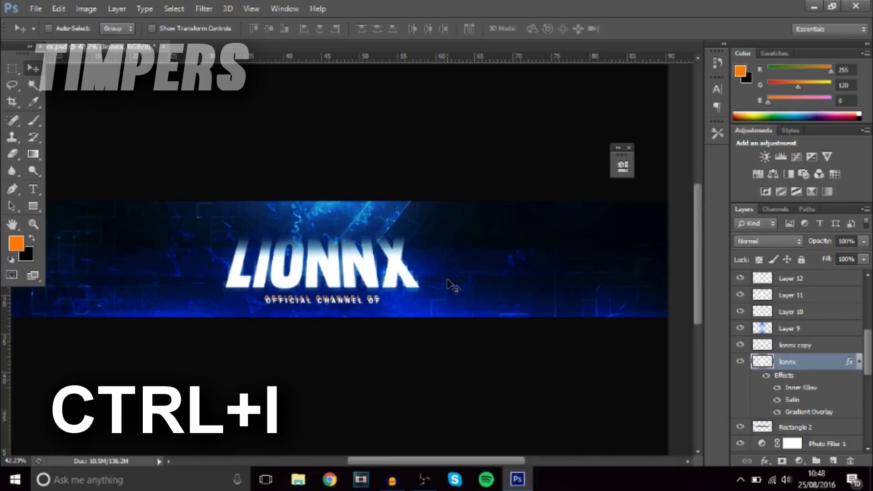
key("ctrl+i")
key("ctrl+i")
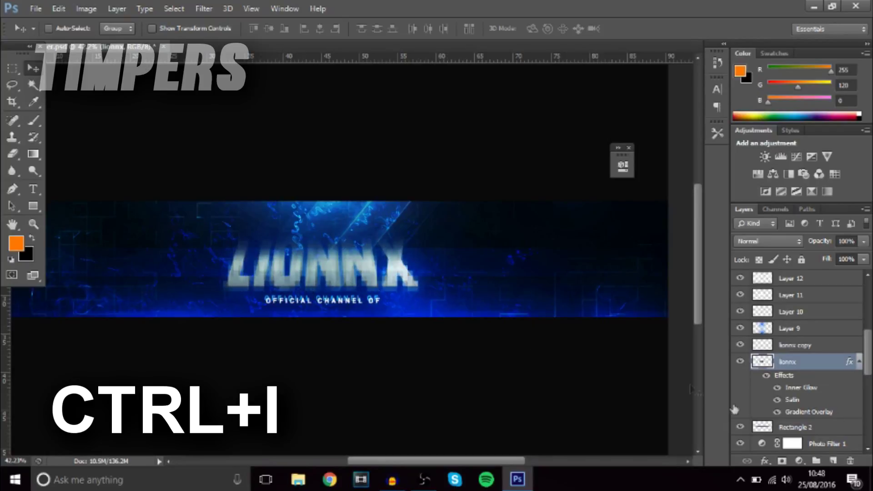
key("ctrl+i")
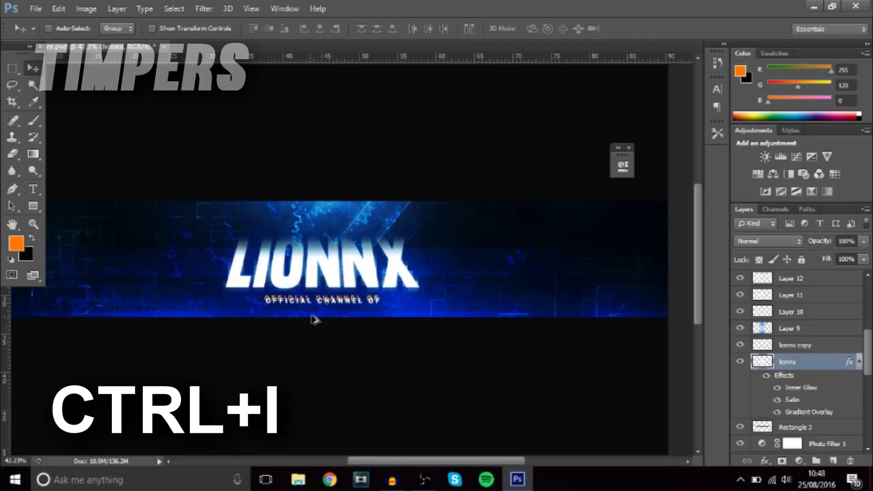
scroll(318, 317, "down", 4)
scroll(328, 317, "up", 2)
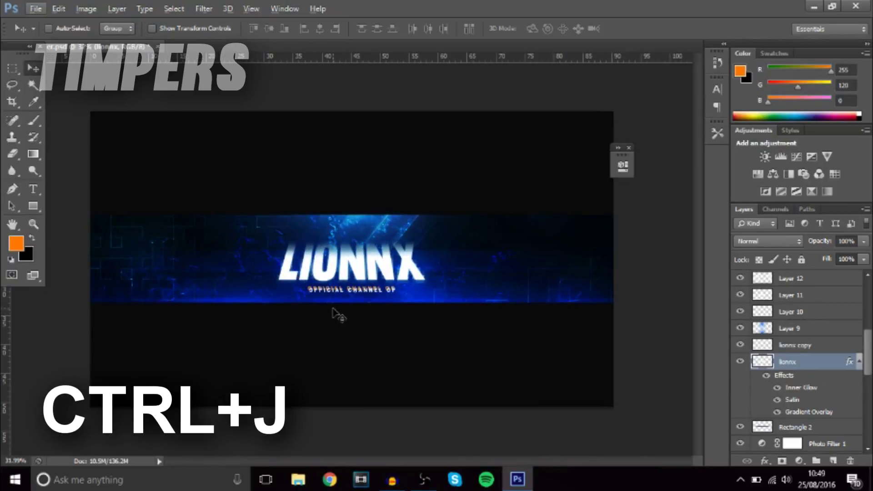
scroll(339, 315, "up", 1)
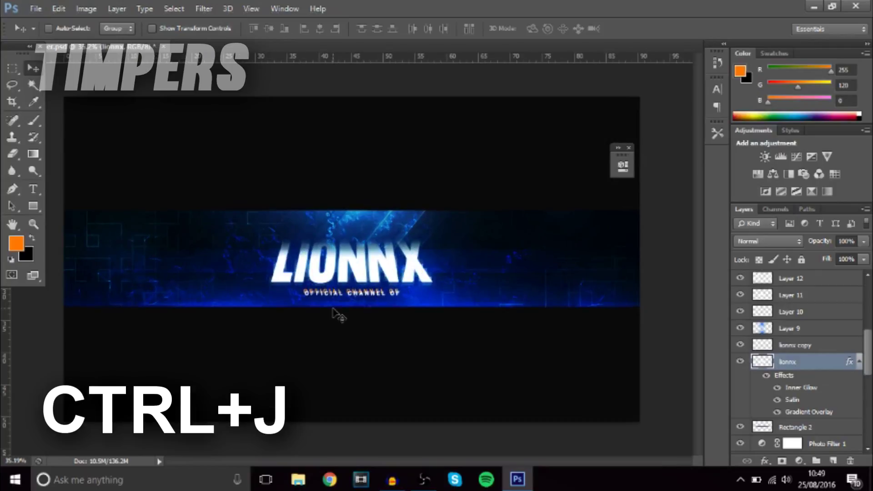
scroll(339, 314, "down", 1)
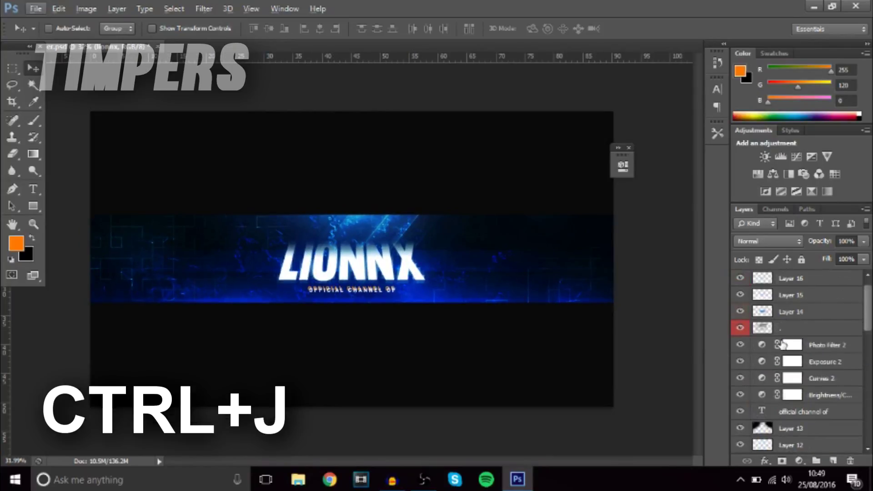
scroll(781, 344, "up", 1)
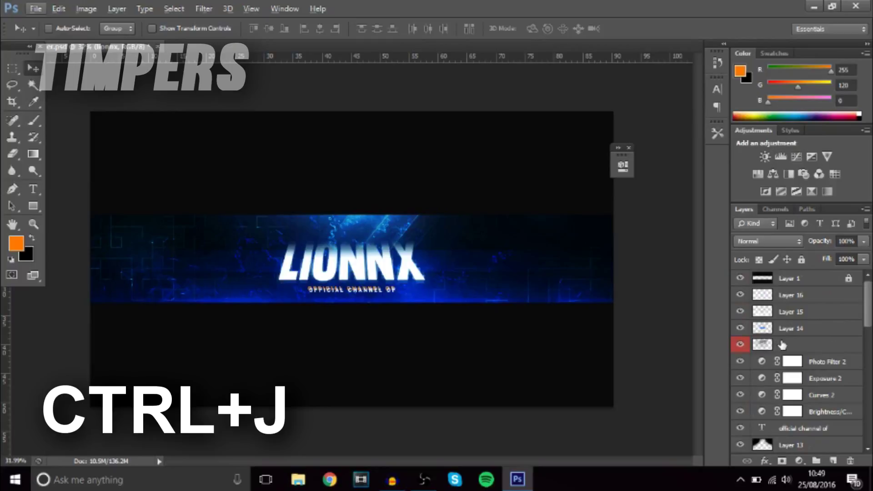
scroll(781, 344, "down", 7)
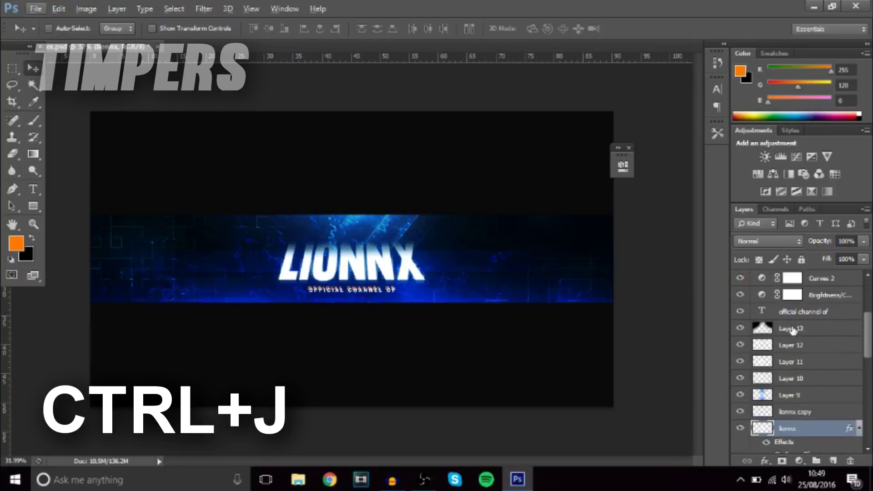
left_click(795, 313)
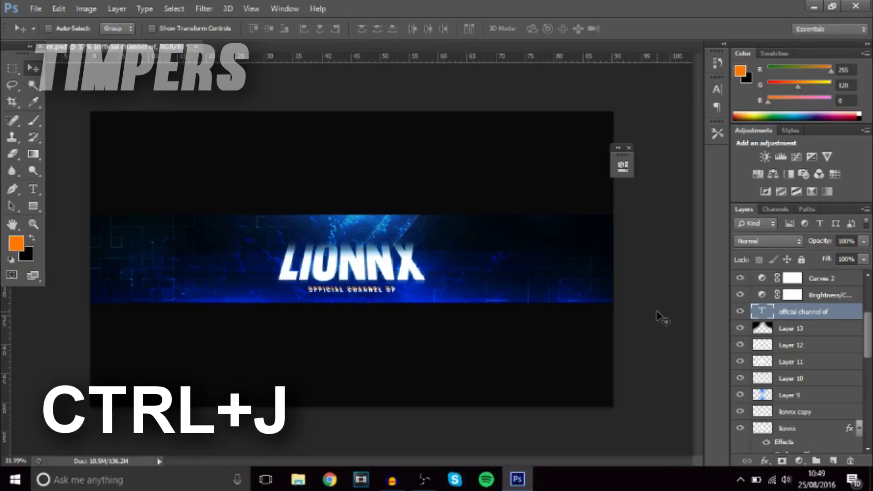
key("ctrl+j")
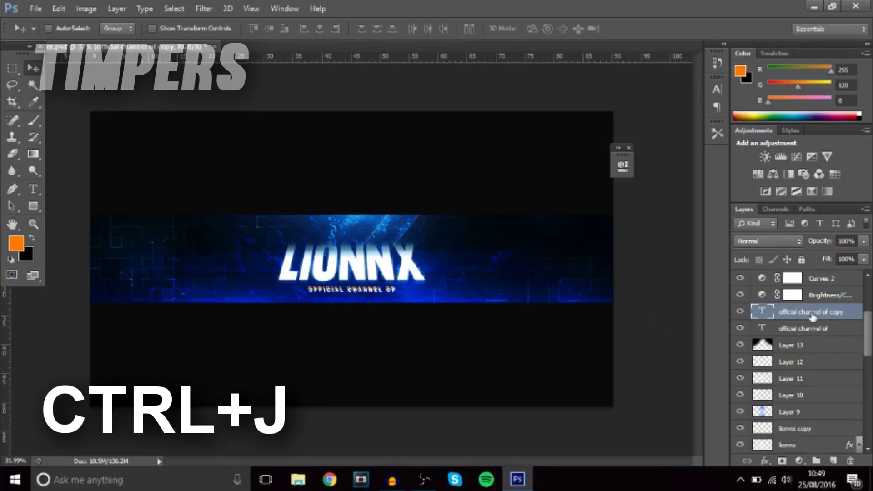
scroll(344, 302, "up", 2)
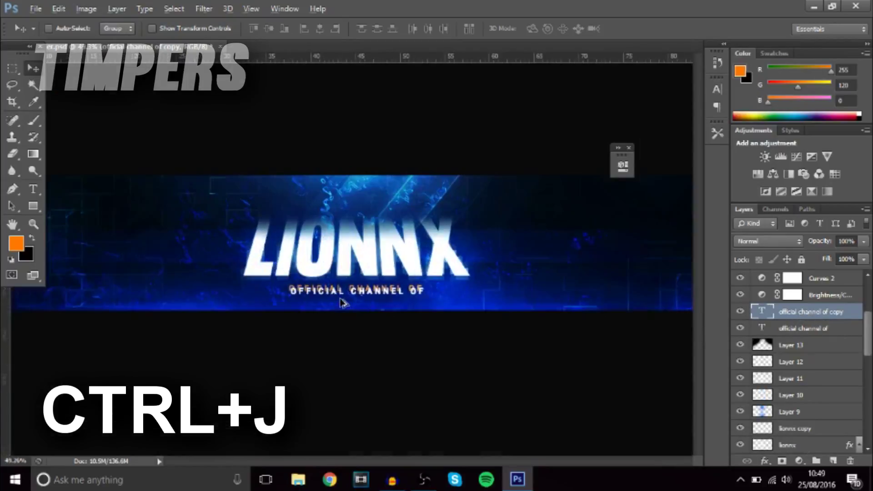
scroll(345, 302, "up", 1)
scroll(344, 303, "up", 1)
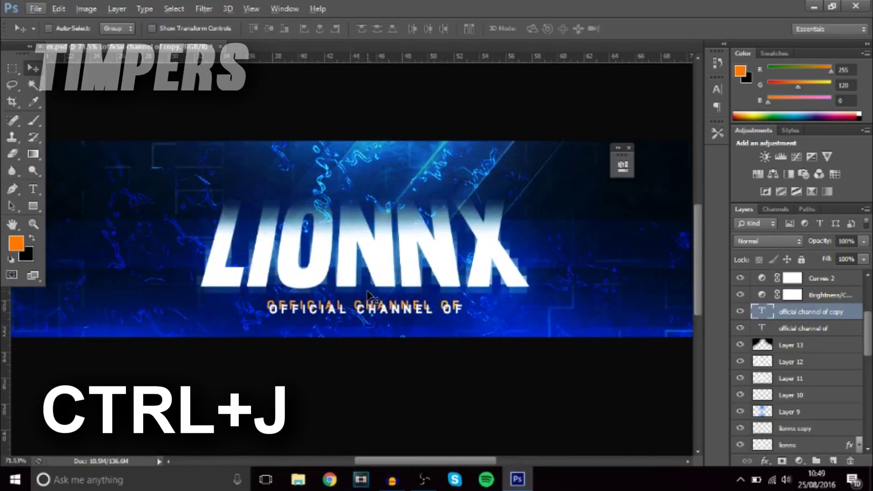
left_click_drag(408, 293, 387, 308)
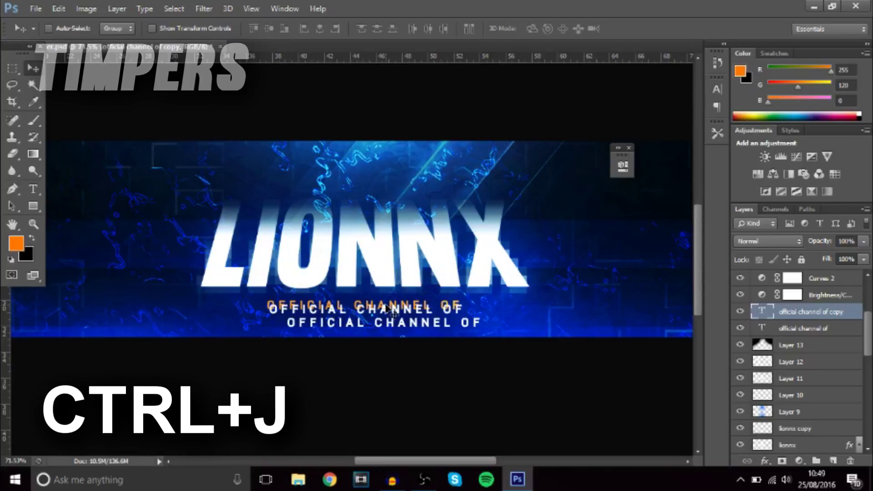
key("Delete")
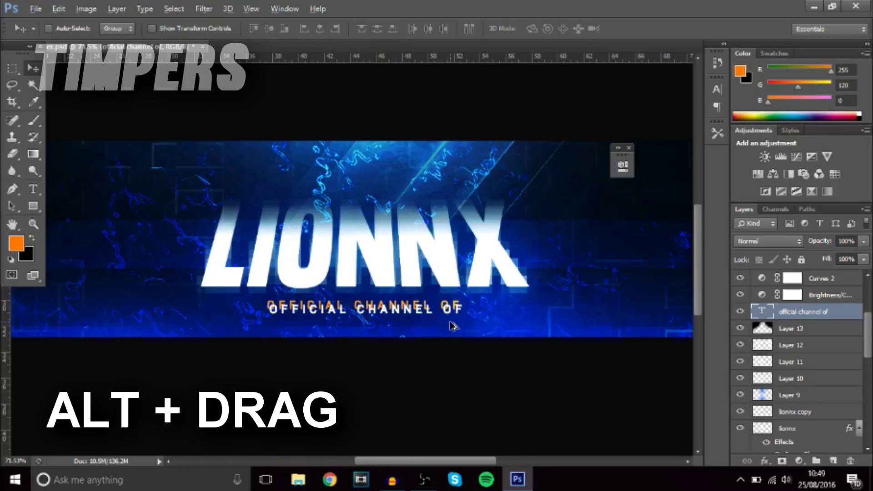
key("alt")
key("alt")
mouse_move(386, 313)
left_mouse_down()
mouse_move(427, 331)
mouse_move(390, 326)
left_mouse_up()
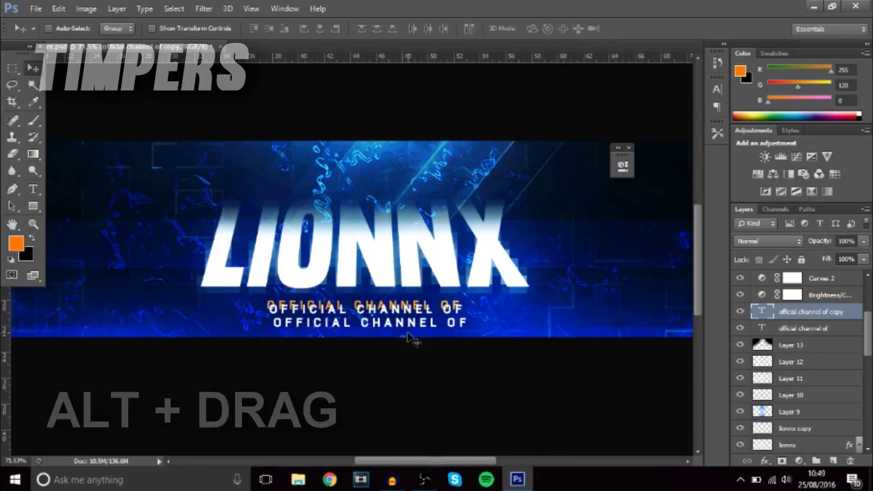
key("ctrl+z")
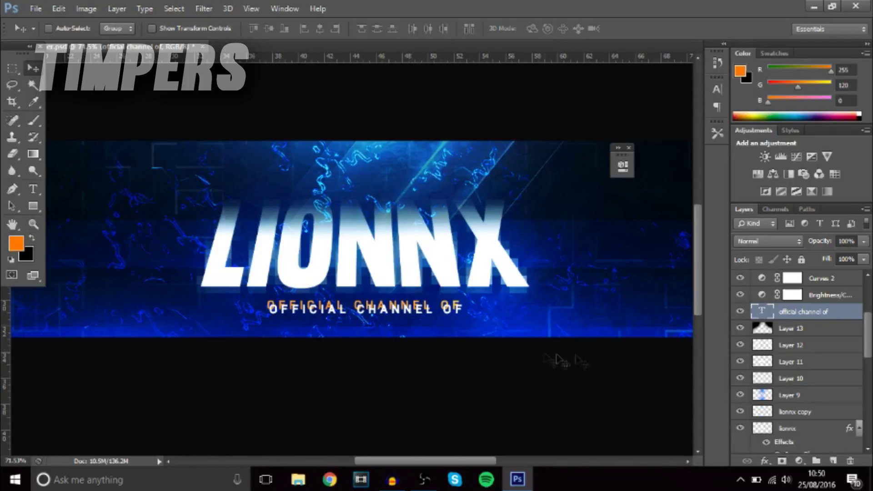
key("ctrl+f")
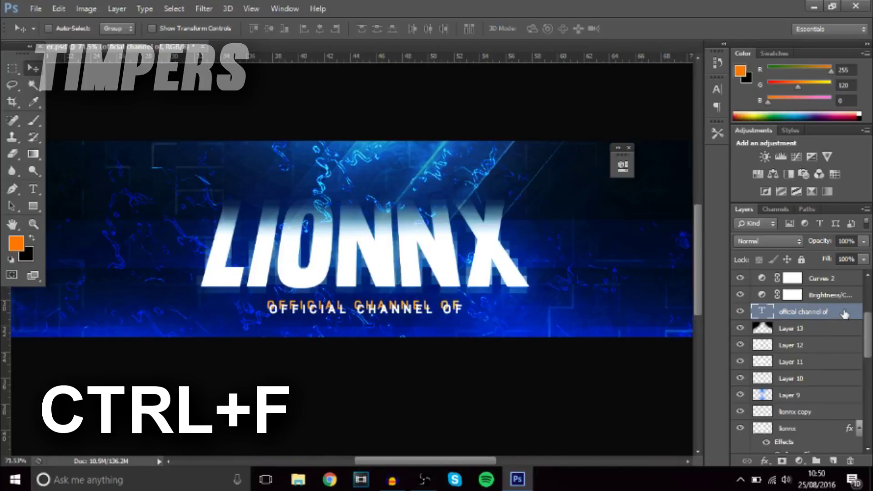
Step: Nudge the subtitle up slightly, rasterize its type, and duplicate the layer
scroll(380, 309, "up", 5)
left_click_drag(374, 318, 373, 310)
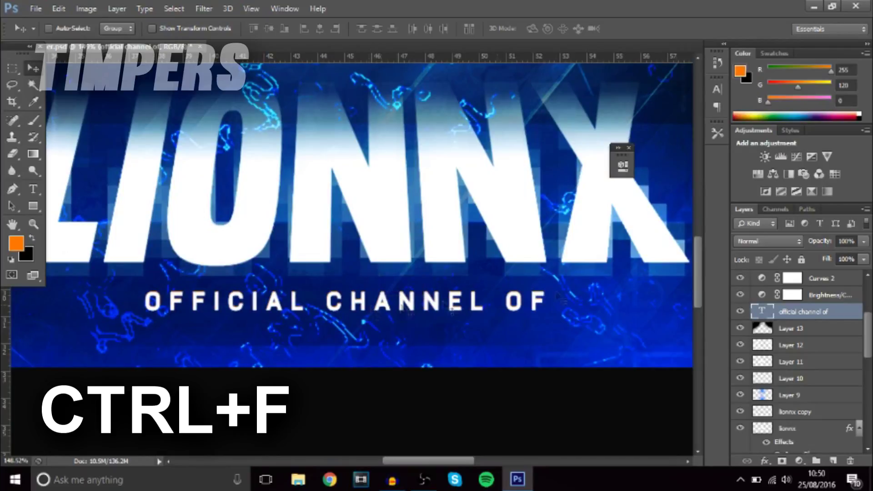
right_click(855, 313)
left_click(614, 180)
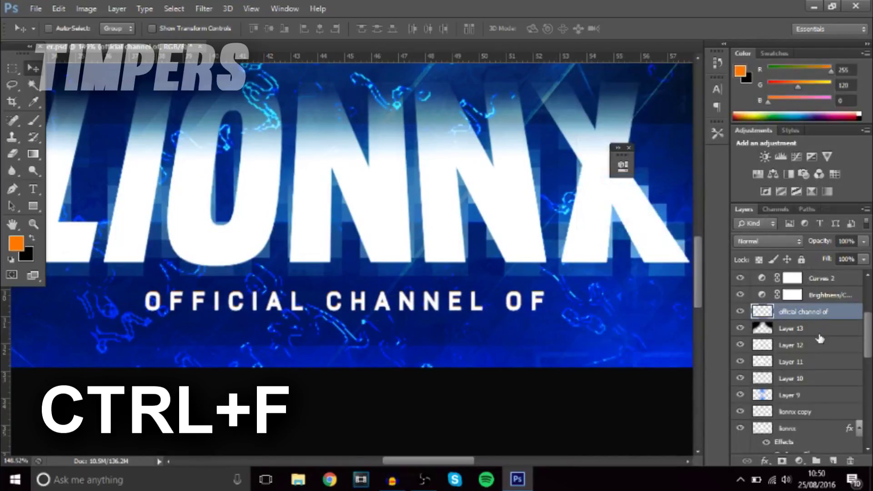
key("ctrl+j")
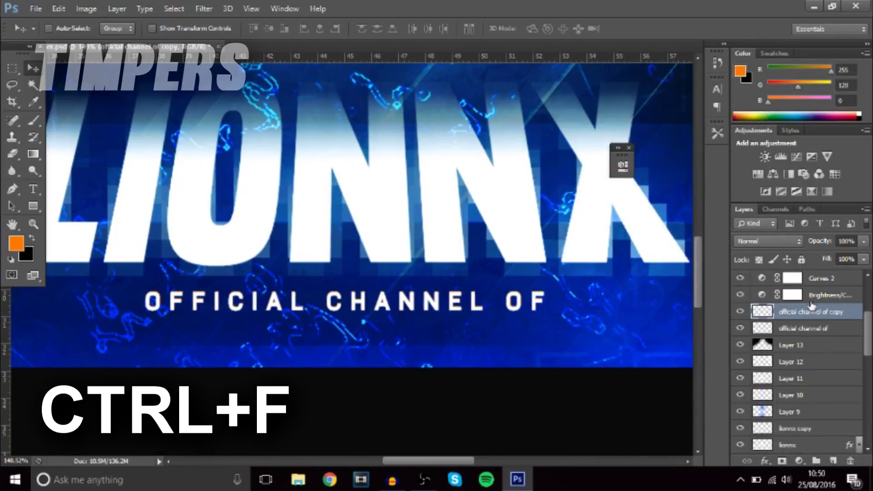
Step: Apply a 13 px Motion Blur to the duplicate, then repeat it with Ctrl+F
left_click(211, 12)
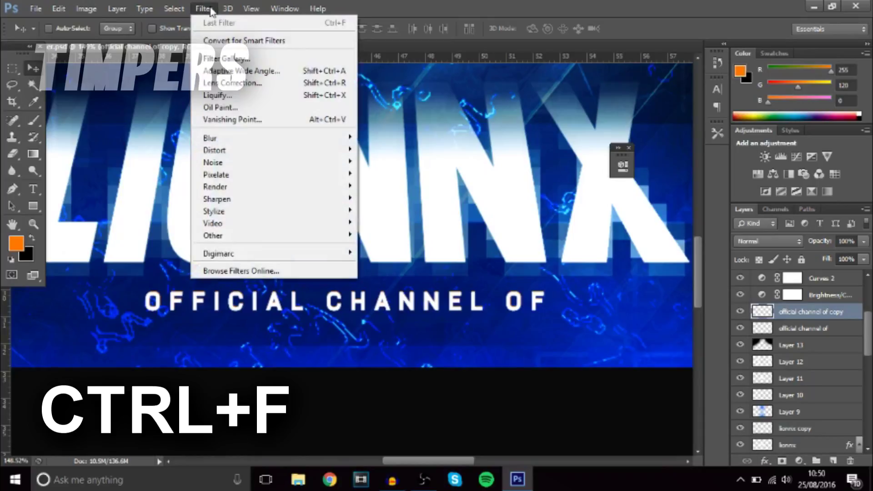
mouse_move(274, 139)
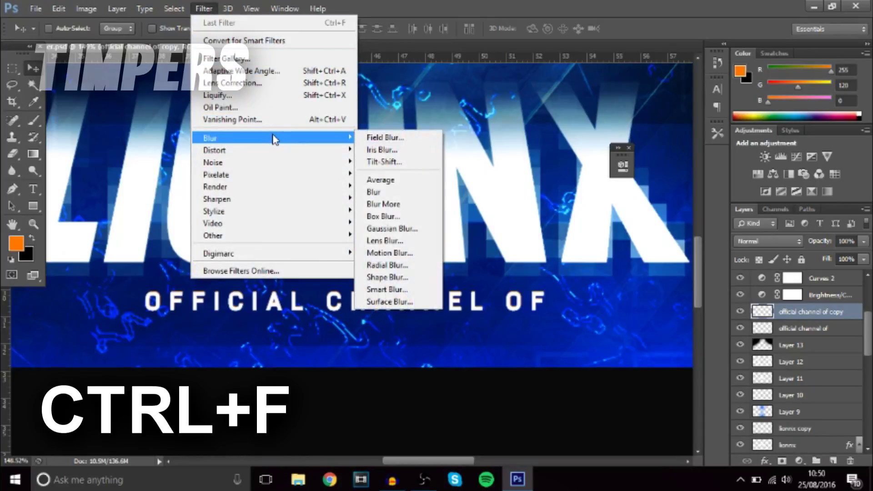
left_click(397, 254)
left_click(461, 310)
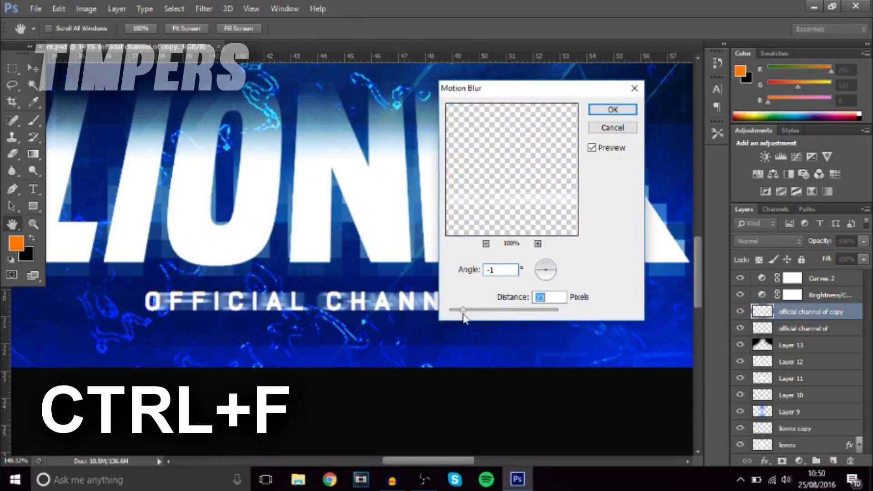
left_click_drag(461, 320, 457, 312)
left_click(609, 110)
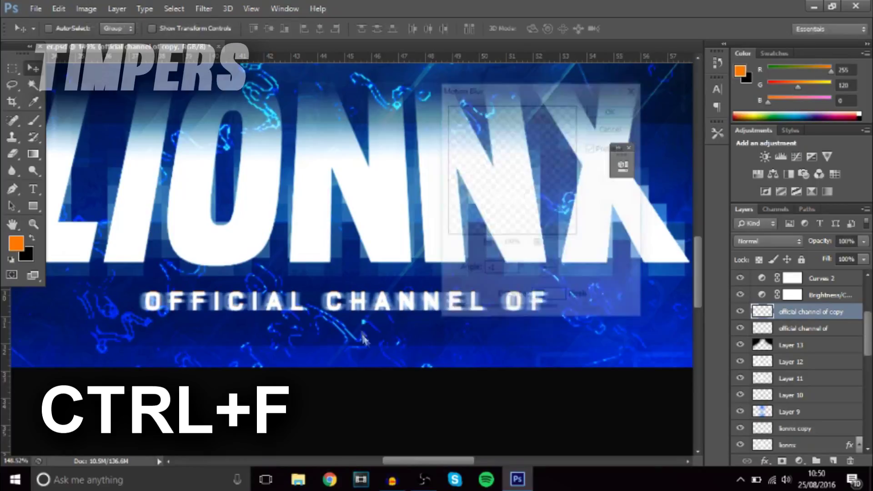
key("ctrl+f")
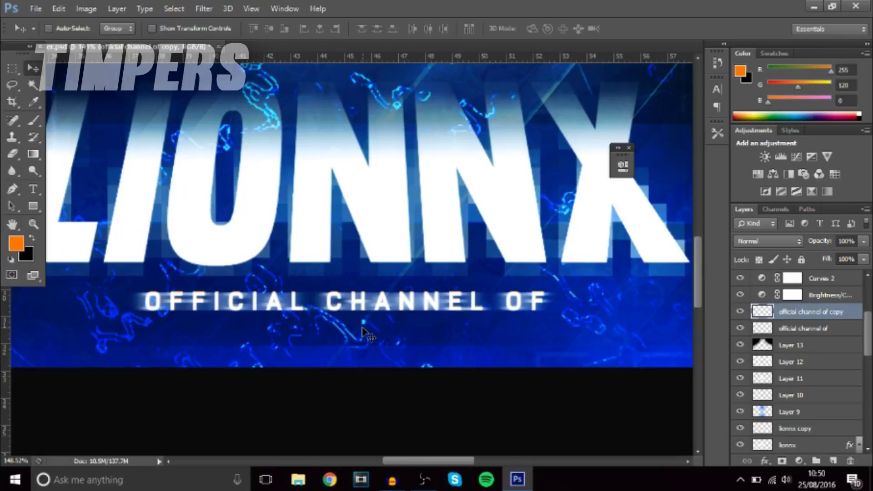
Step: Resize the soft round brush to 1543 px, testing an orange stroke then undoing it
scroll(355, 353, "down", 3)
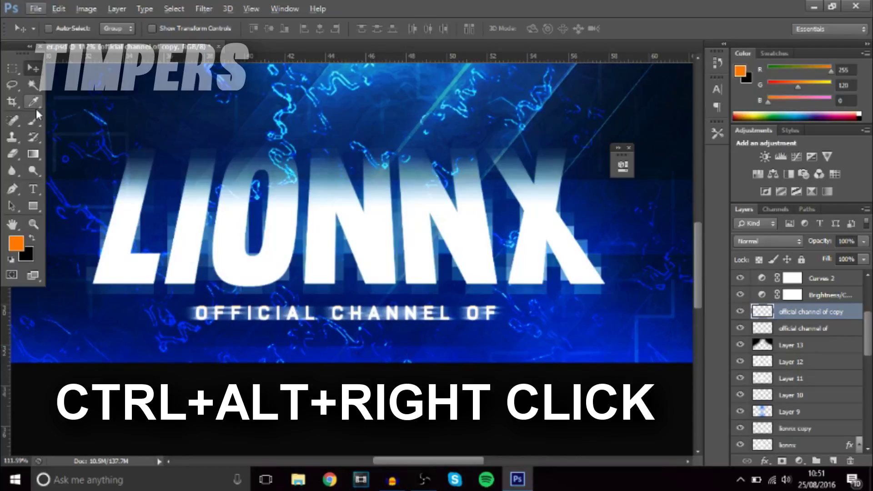
left_click(35, 121)
scroll(282, 182, "down", 2)
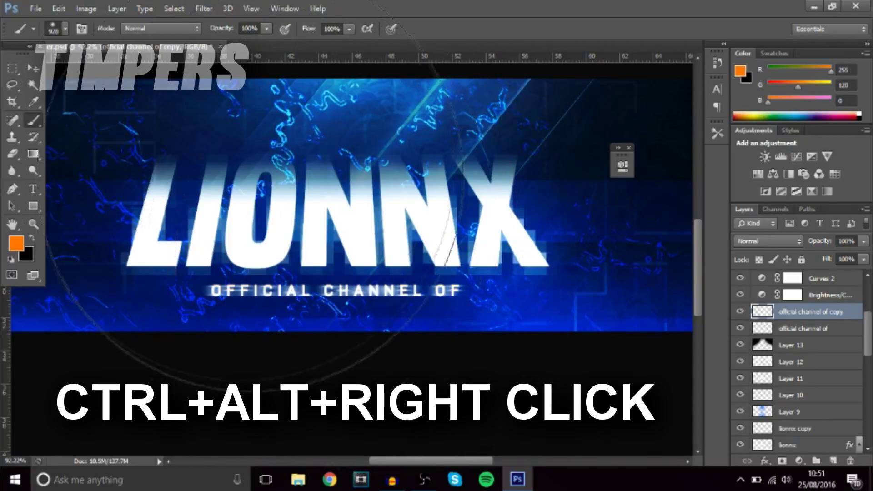
left_click(54, 28)
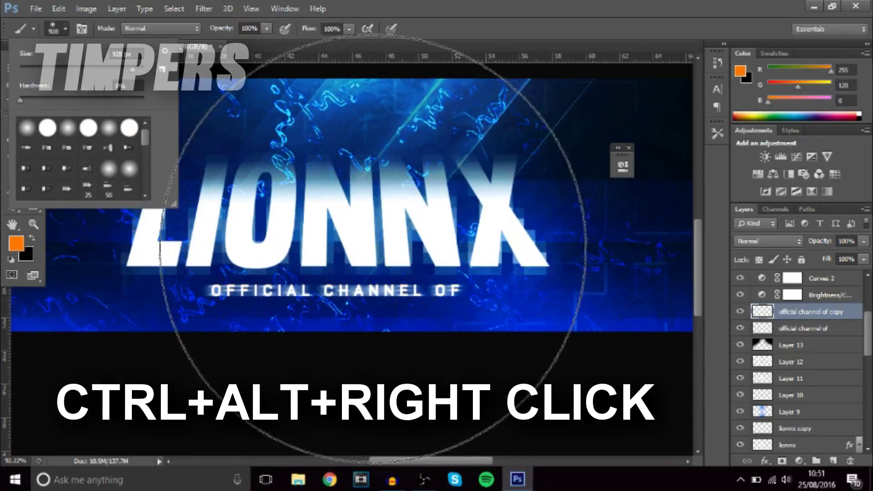
right_click(372, 249, "ctrl+alt")
mouse_move(405, 253)
left_mouse_down()
mouse_move(252, 248)
mouse_move(326, 246)
left_mouse_up()
scroll(329, 243, "down", 3)
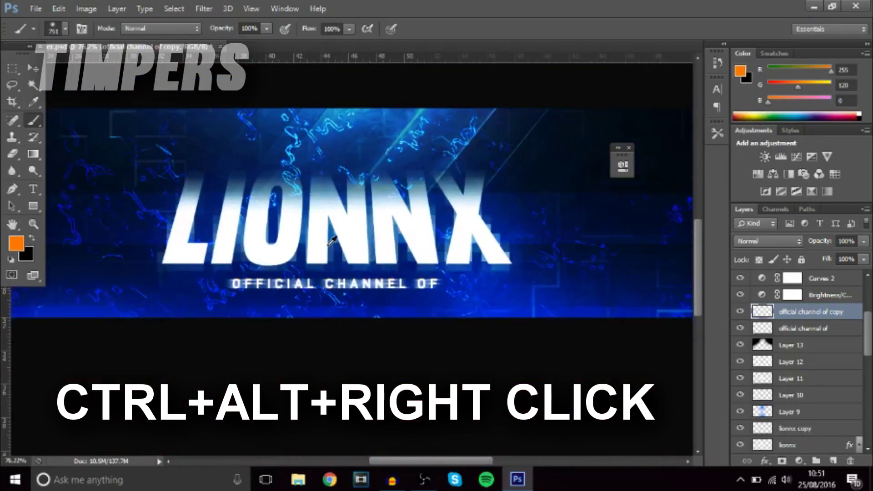
scroll(344, 284, "down", 1)
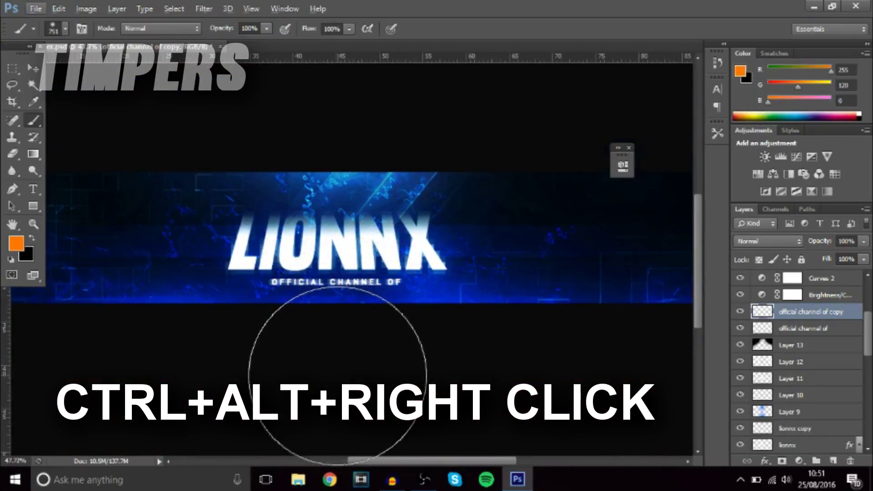
mouse_move(345, 359)
left_mouse_down()
mouse_move(390, 334)
mouse_move(446, 325)
left_mouse_up()
left_click(333, 352)
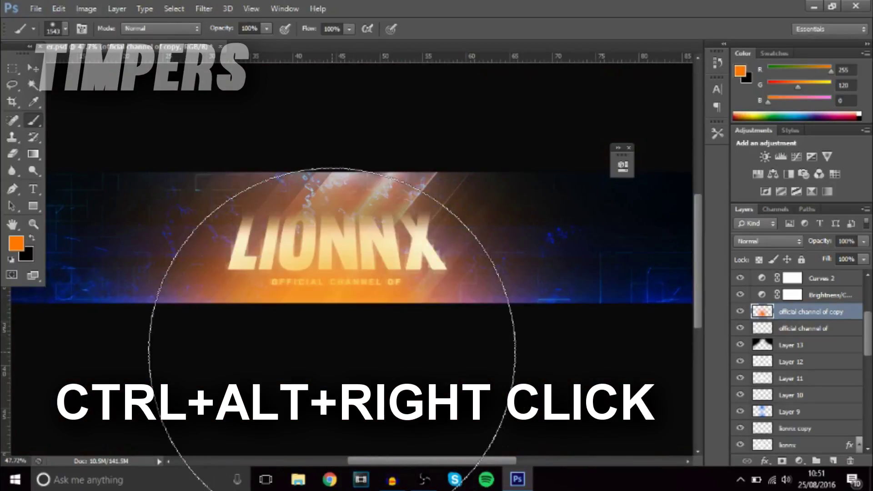
key("ctrl+z")
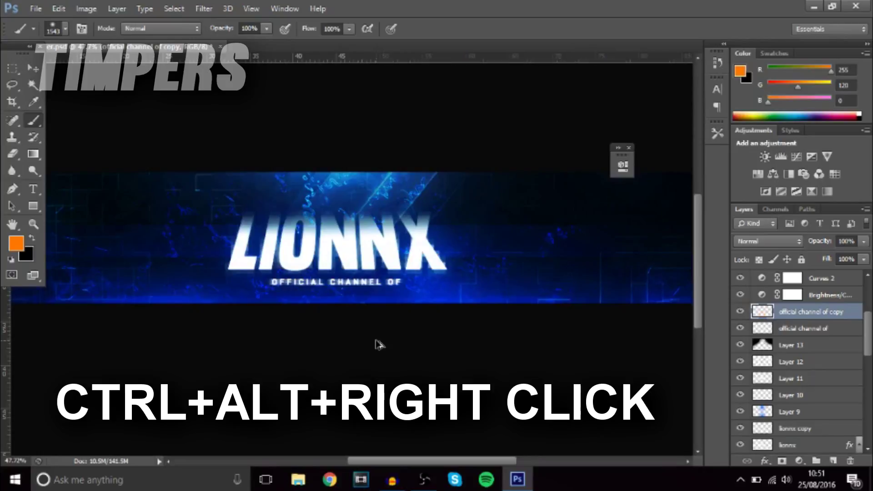